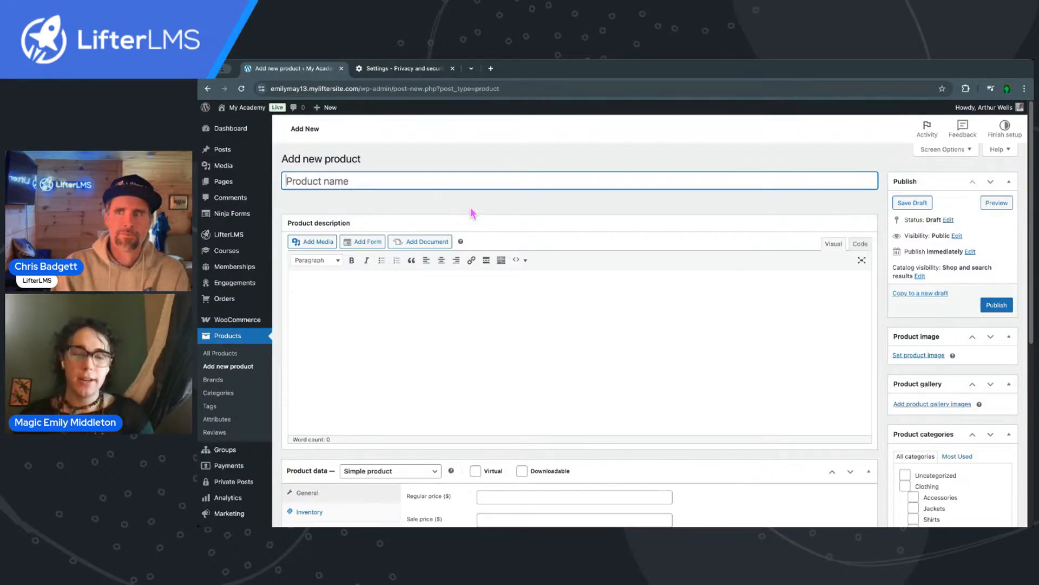
# Step: Name the new product "Emily's Coaching Services"
pyautogui.write("Emily's")
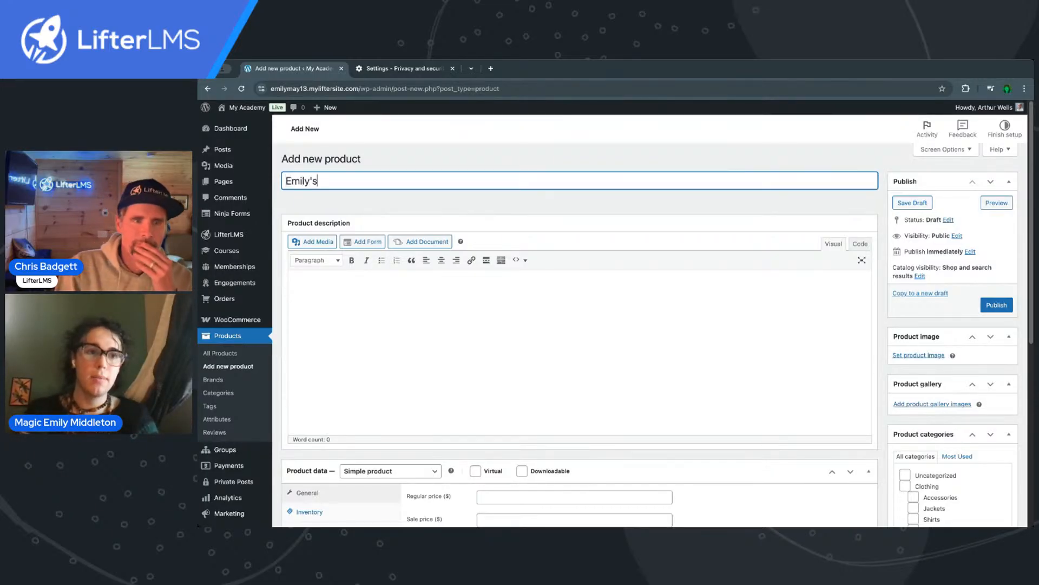
pyautogui.write(' Coaching Servic')
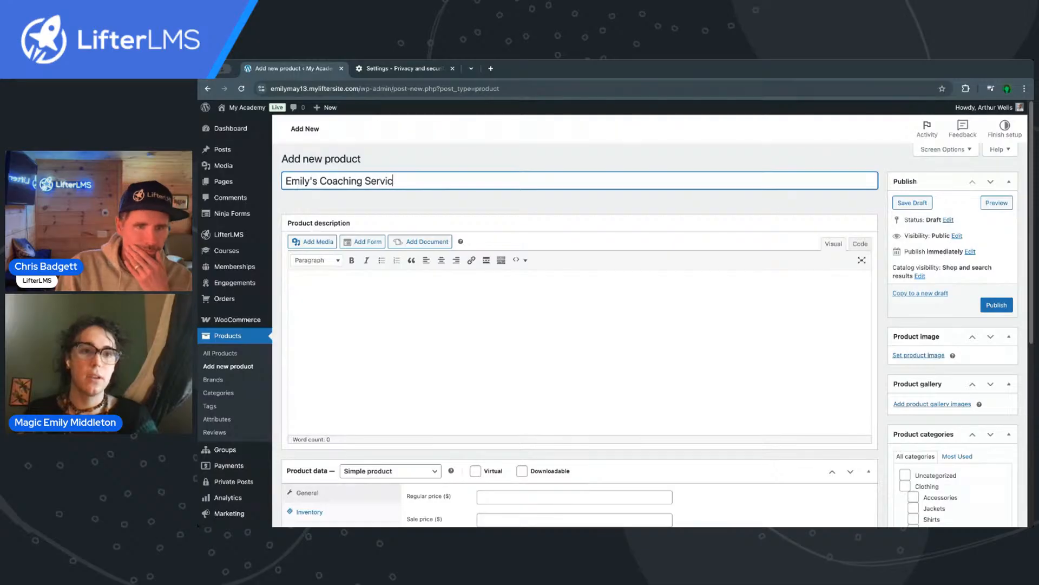
pyautogui.write('es')
# Step: Write the product description "I'll help you implement 1-1 the training form our curriculum."
pyautogui.click(377, 314)
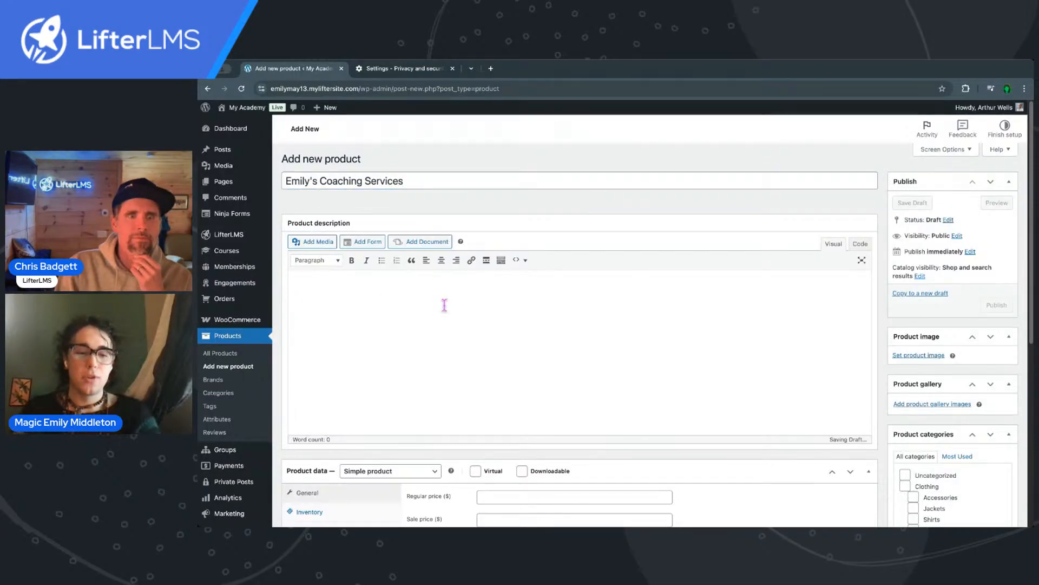
pyautogui.write("I'll hel")
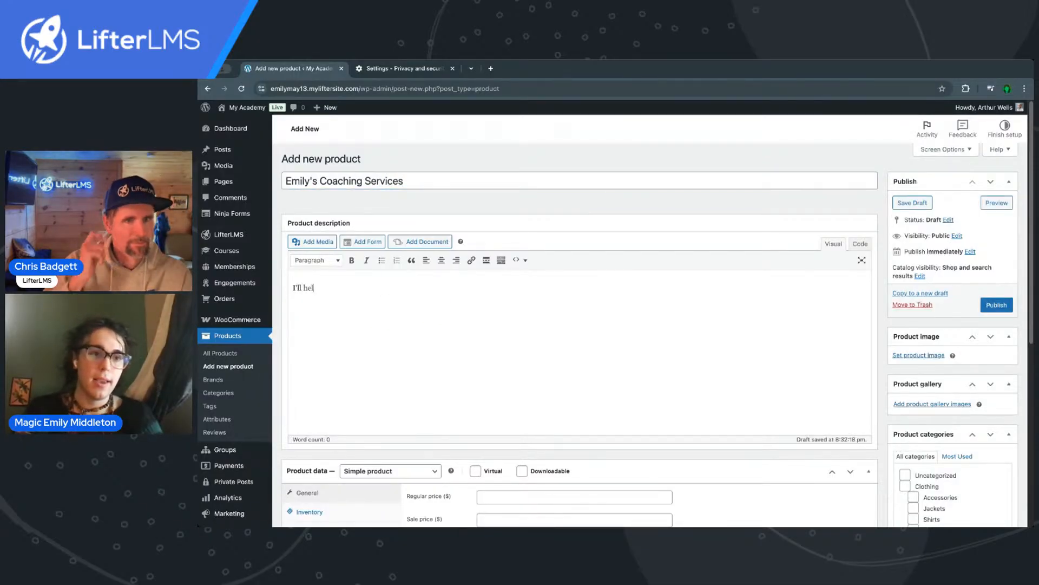
pyautogui.write('p you implemente 1-1 the training form our curriculum.')
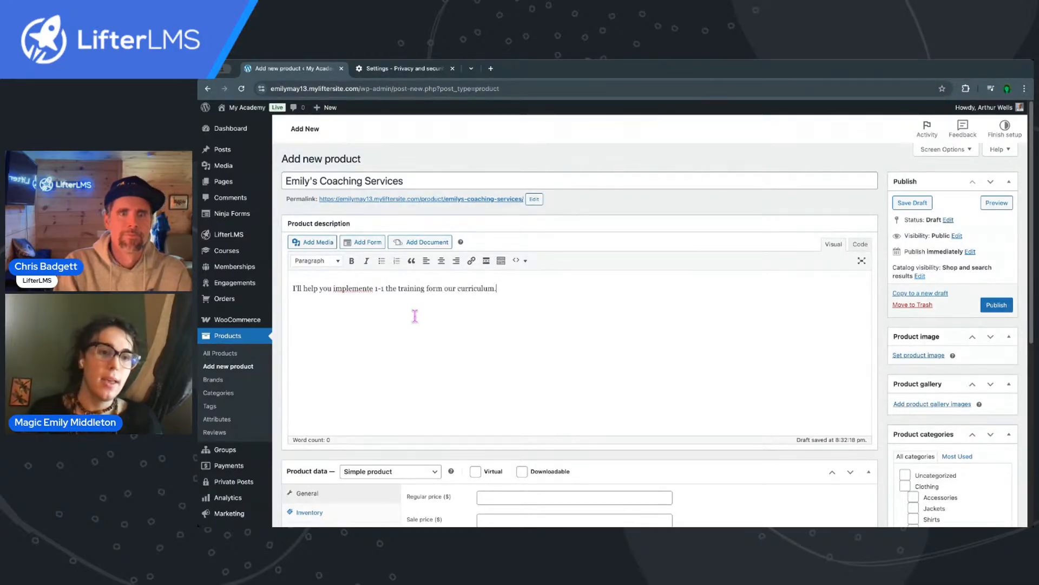
pyautogui.doubleClick(352, 288)
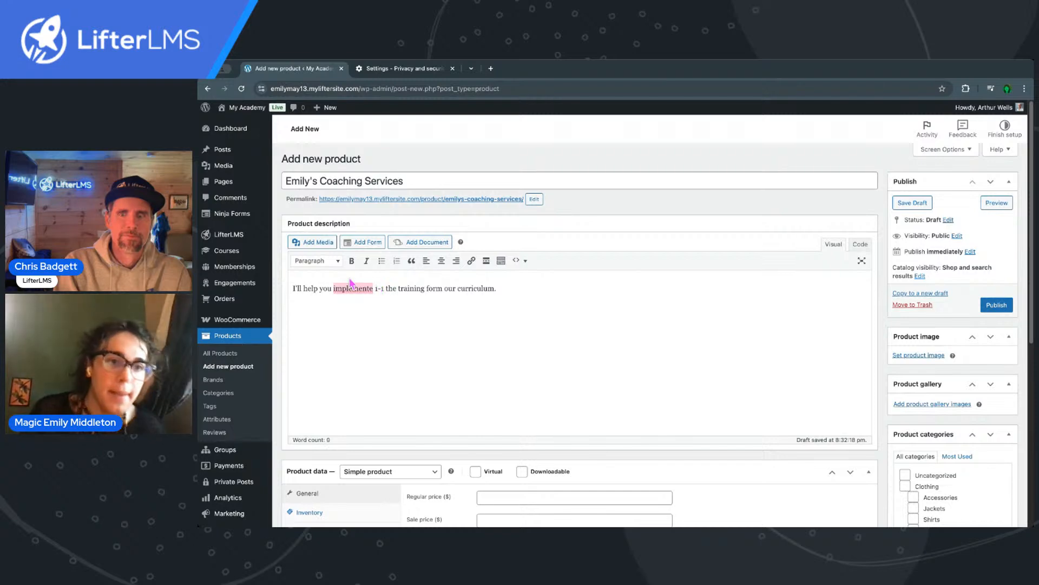
pyautogui.press('BackSpace')
pyautogui.write('implement')
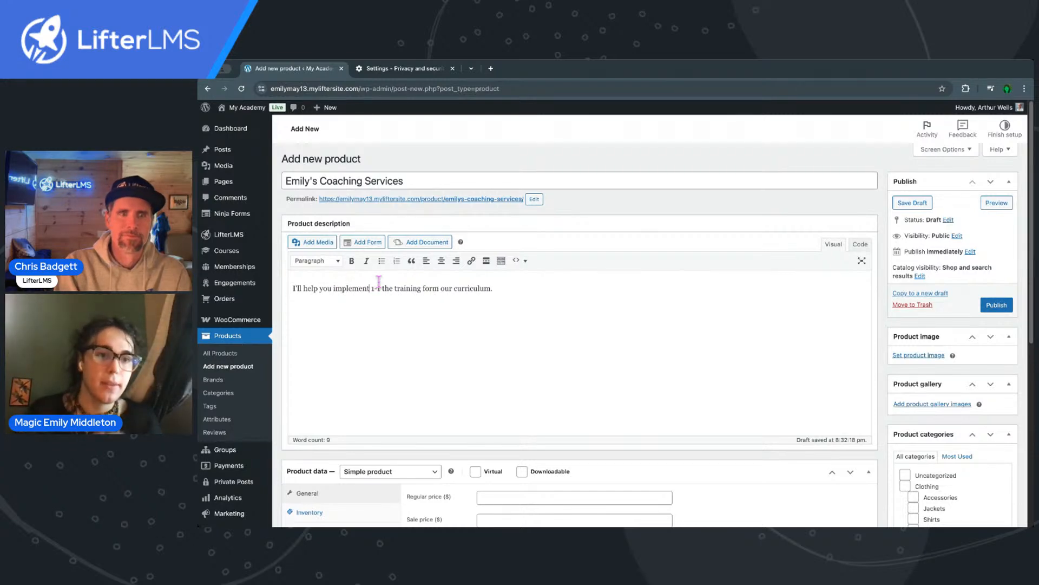
# Step: Mark the simple product as virtual in its product data
pyautogui.scroll(-3, 433, 300)
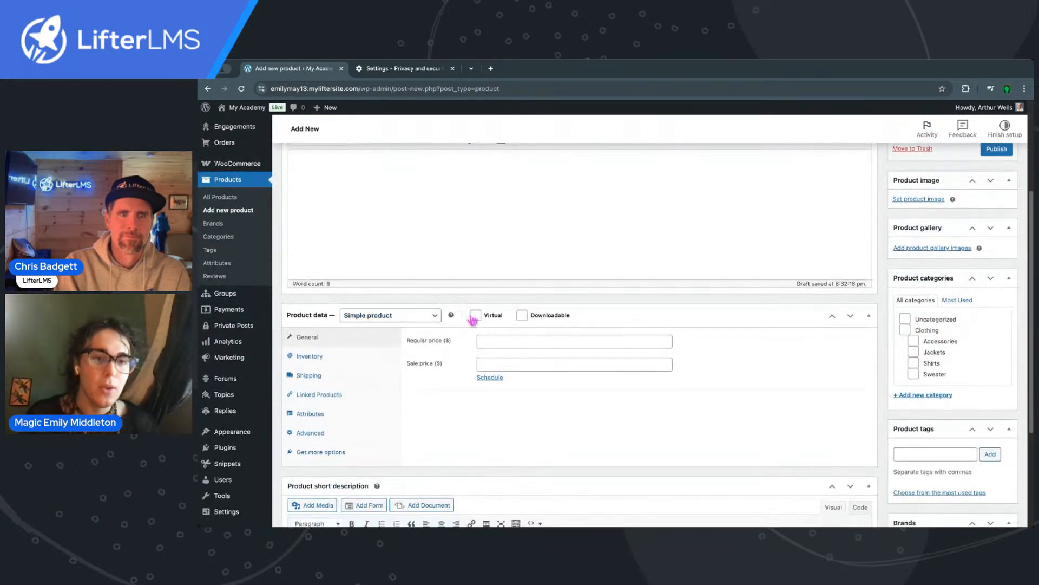
pyautogui.click(475, 316)
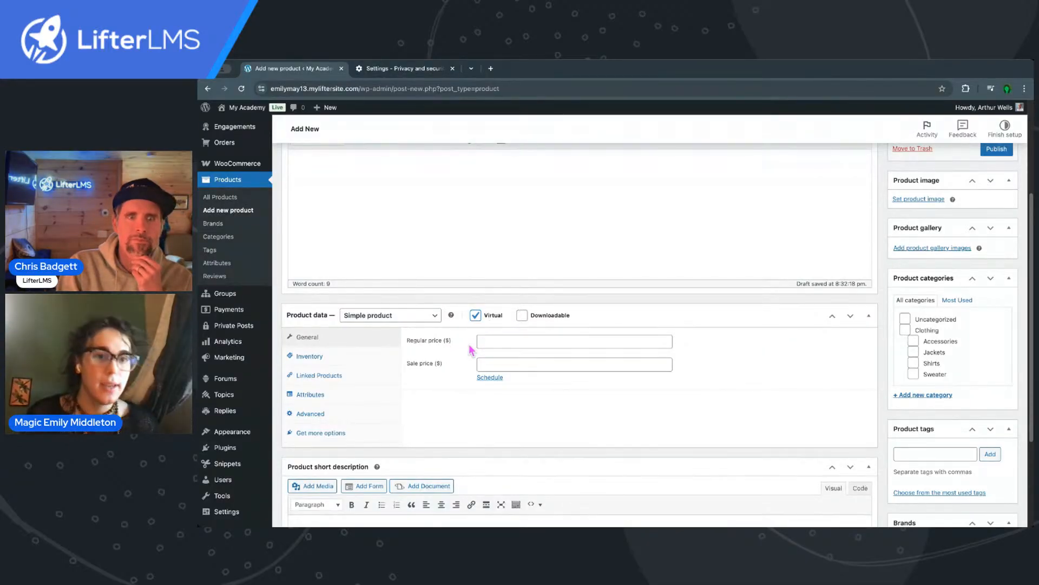
pyautogui.click(471, 347)
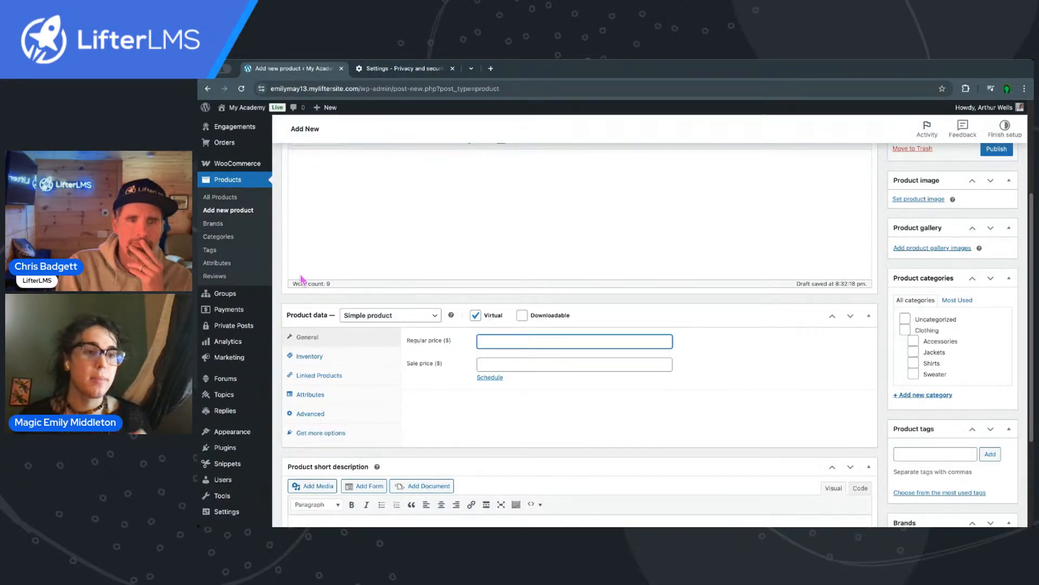
# Step: Open the WooCommerce integration settings of LifterLMS in a separate browser tab and close the leftover privacy settings tab
pyautogui.moveTo(257, 164)
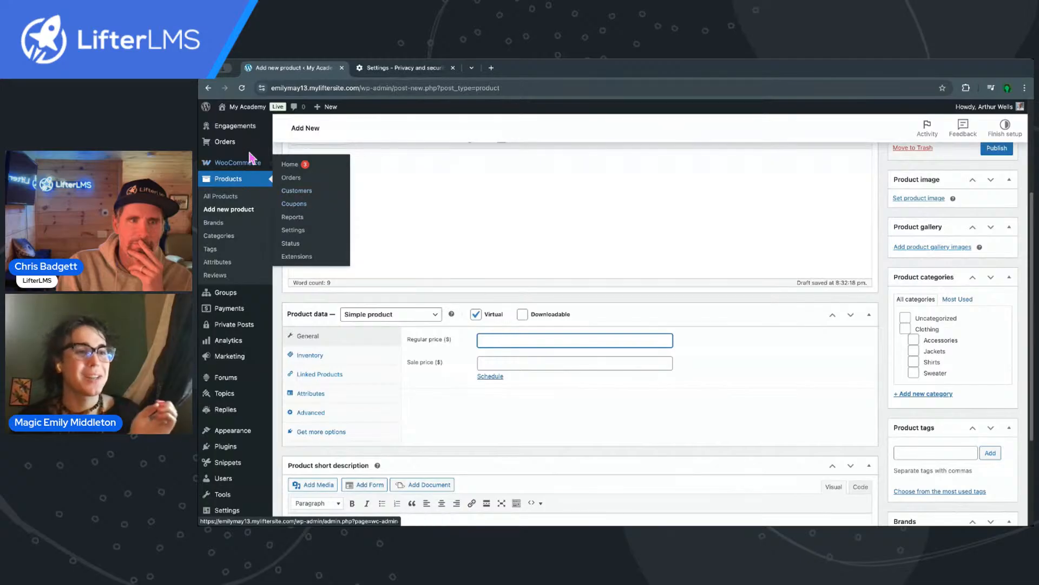
pyautogui.scroll(2, 260, 174)
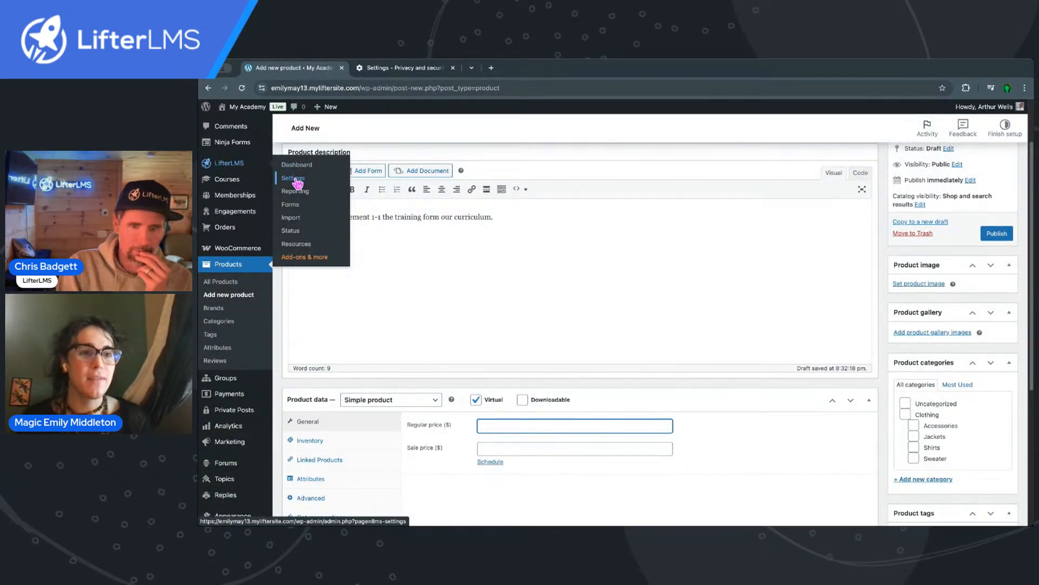
pyautogui.click(297, 182)
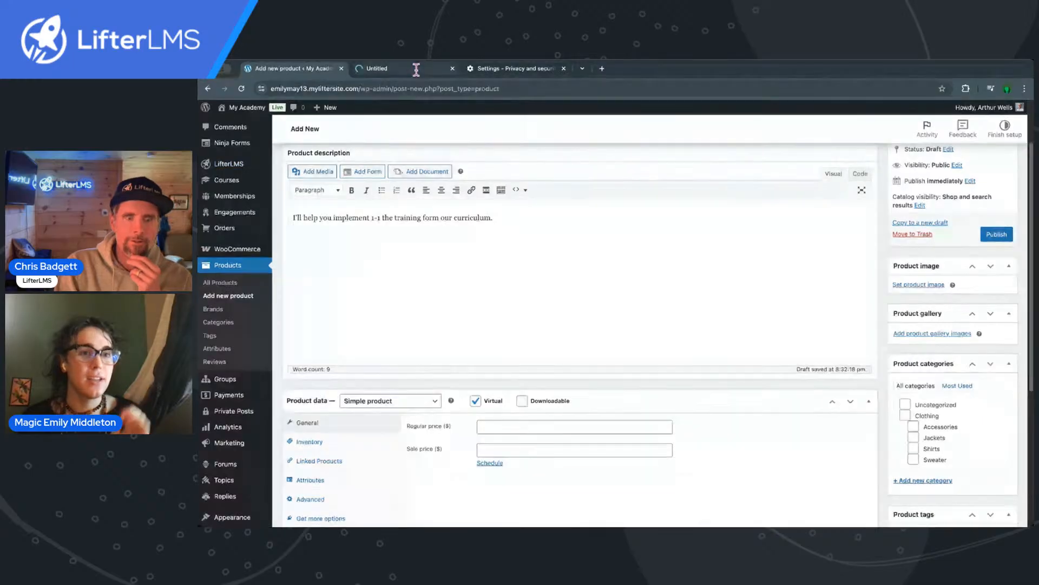
pyautogui.click(413, 69)
pyautogui.click(564, 69)
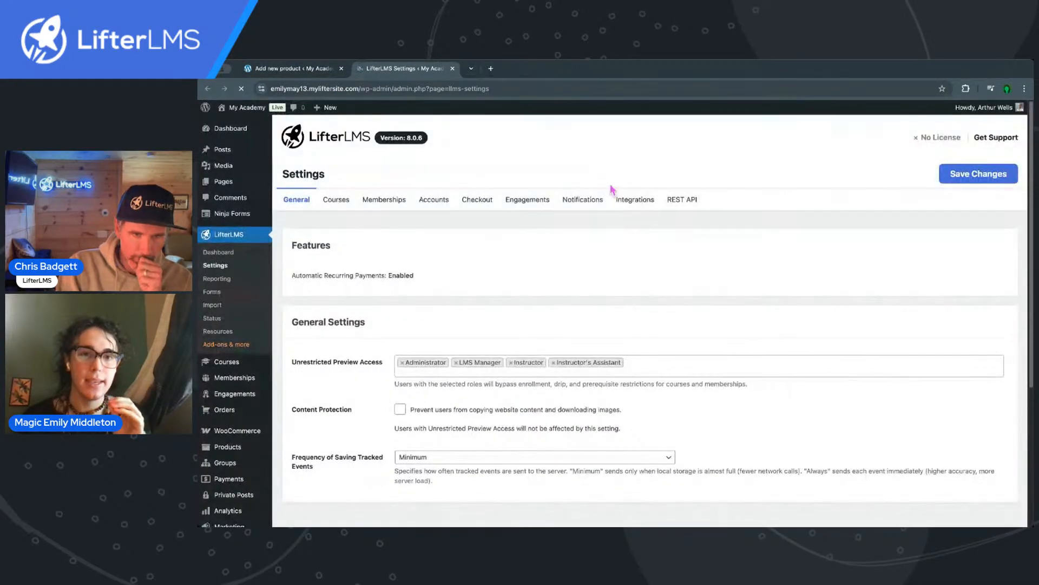
pyautogui.click(647, 200)
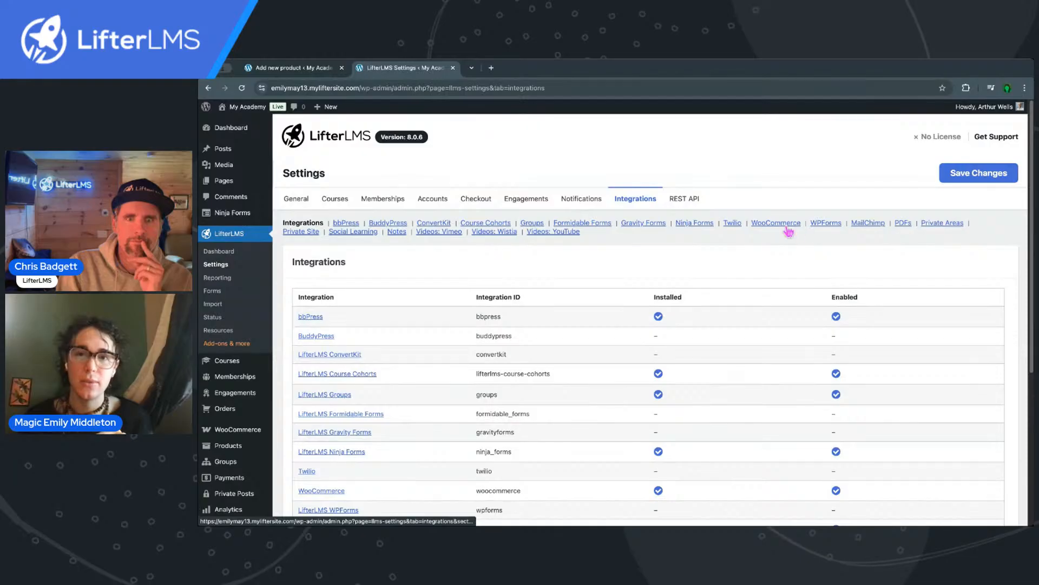
pyautogui.click(786, 226)
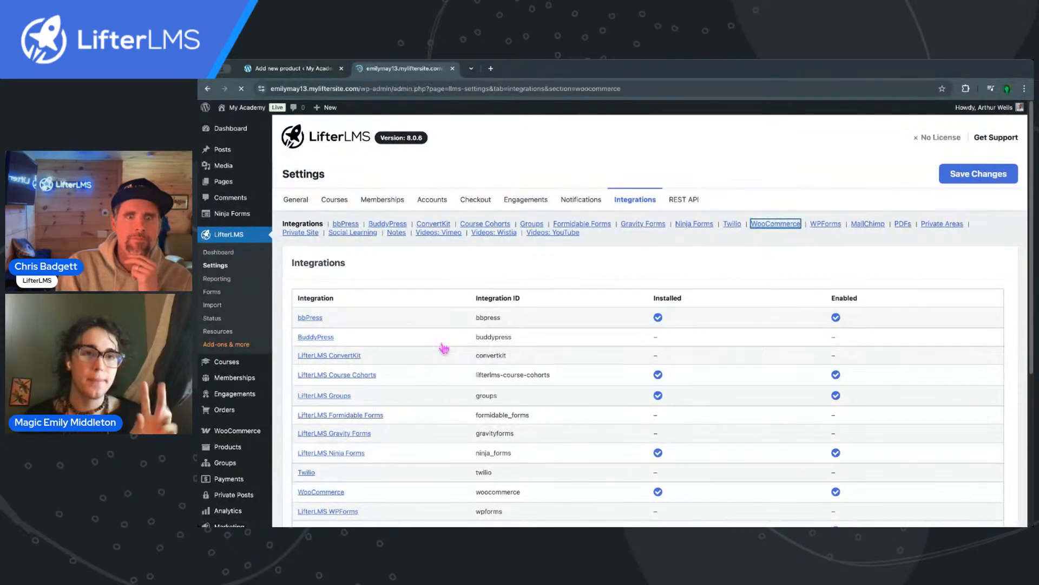
# Step: Check the order enrollment status settings against the product's virtual option, then close the LifterLMS settings tab
pyautogui.scroll(-2, 325, 314)
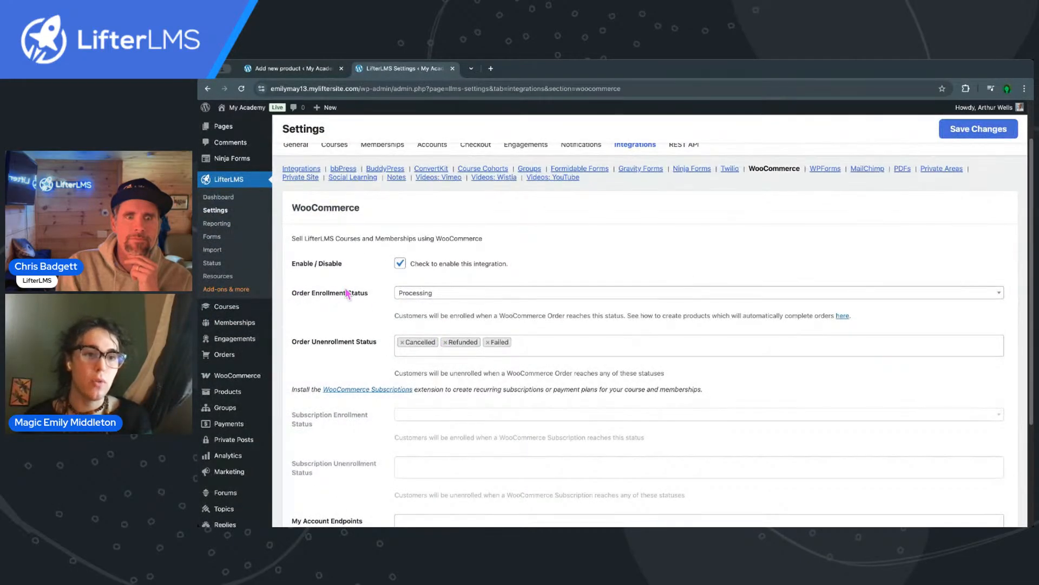
pyautogui.click(322, 69)
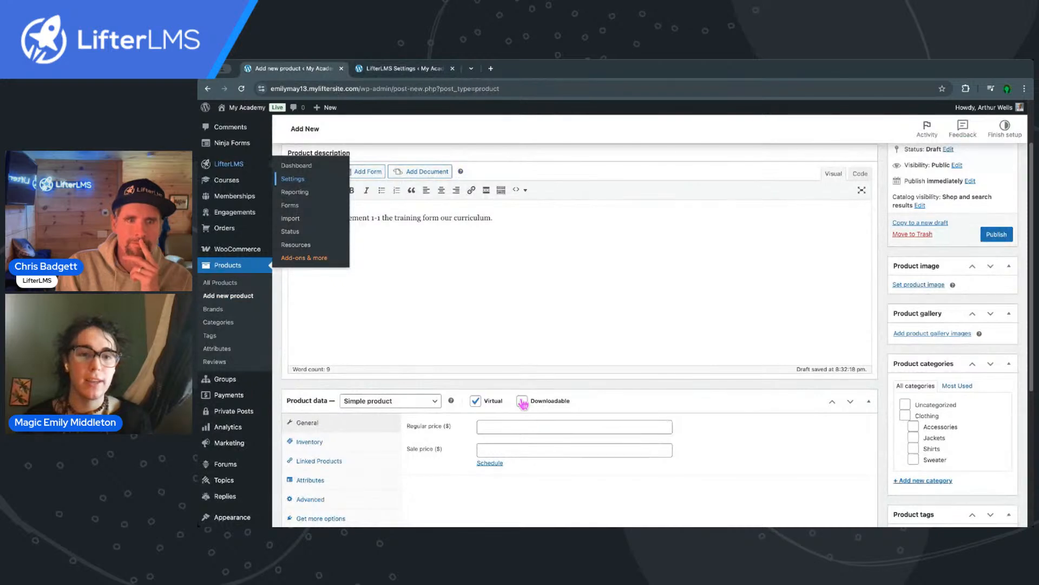
pyautogui.click(398, 69)
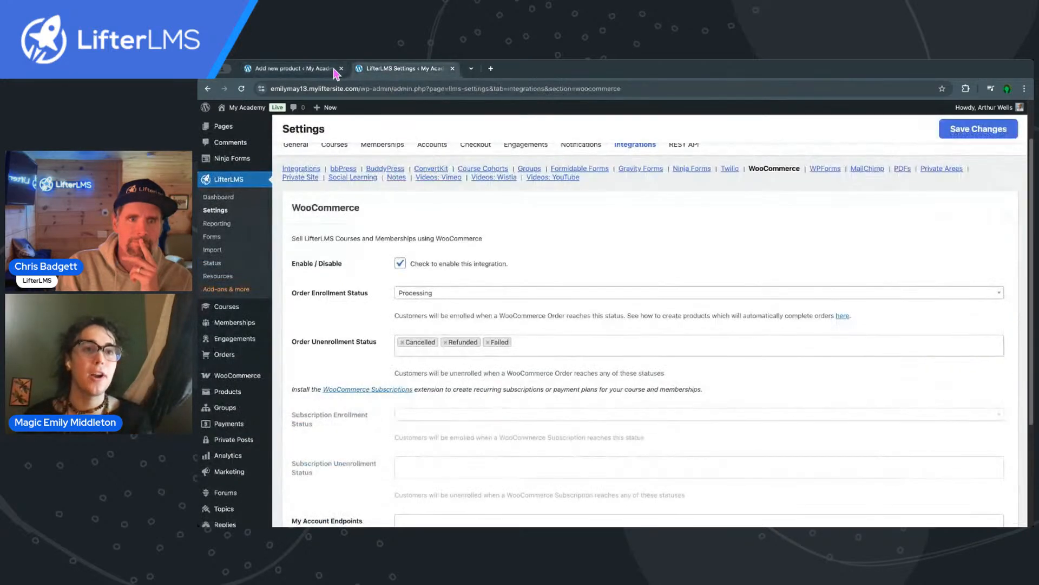
pyautogui.click(452, 68)
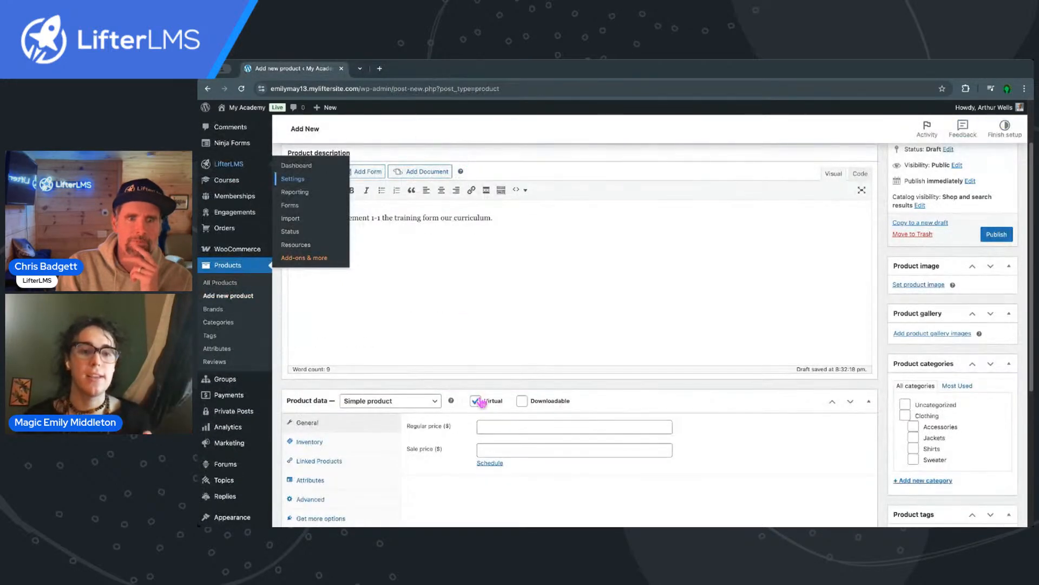
# Step: Set the product's regular price to 1000 dollars and leave the sale price empty
pyautogui.scroll(-2, 482, 402)
pyautogui.click(483, 319)
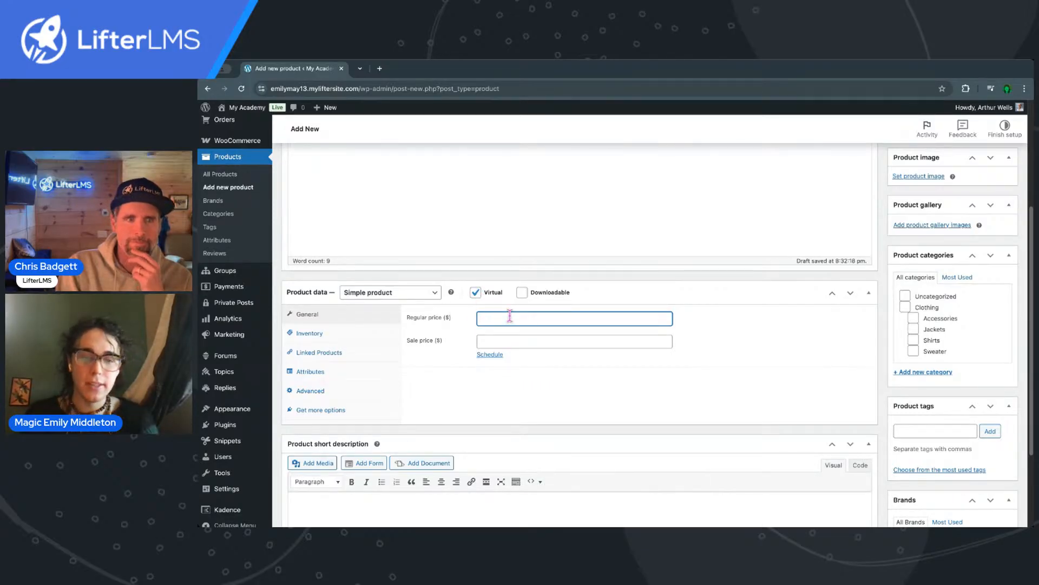
pyautogui.write('1000')
pyautogui.click(517, 344)
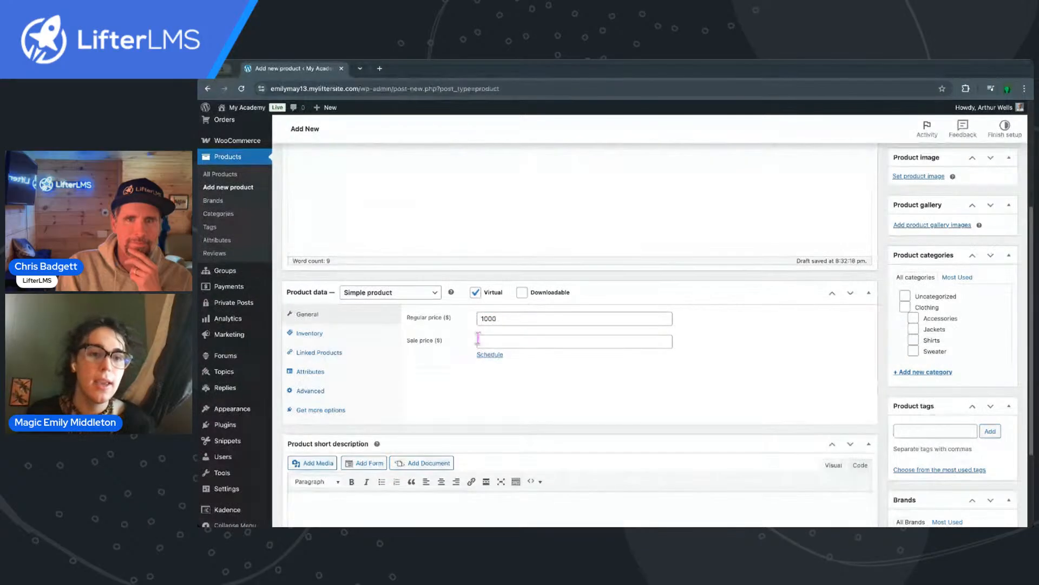
# Step: Publish the coaching product and view its page on the live site
pyautogui.scroll(-2, 448, 341)
pyautogui.scroll(4, 446, 338)
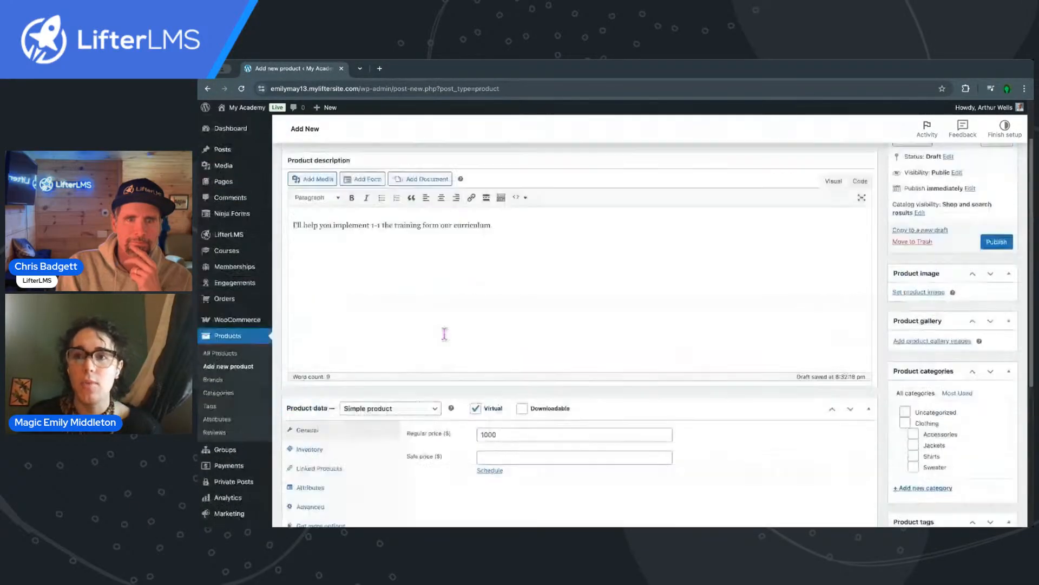
pyautogui.click(1006, 269)
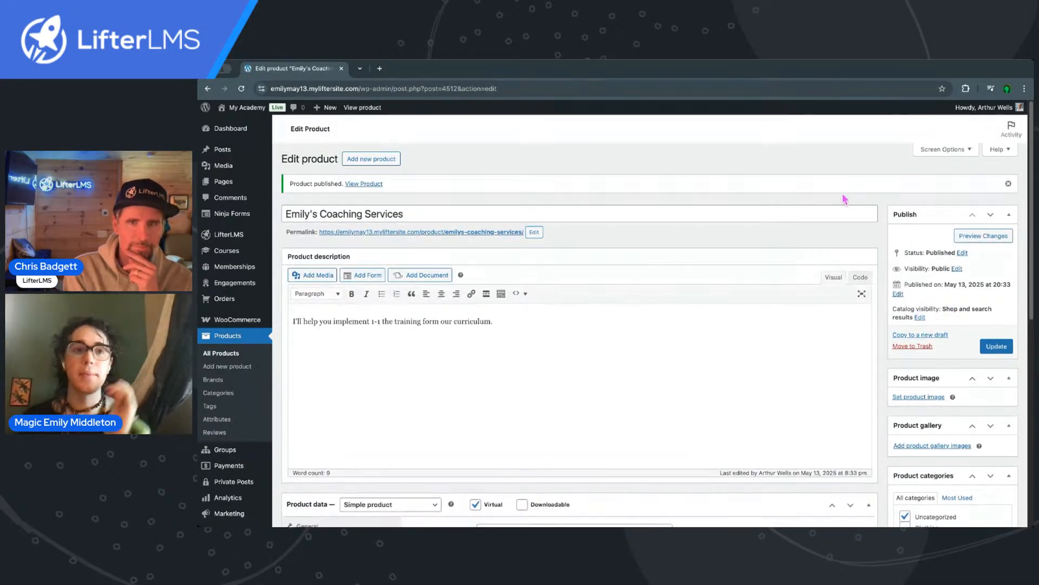
pyautogui.click(369, 184)
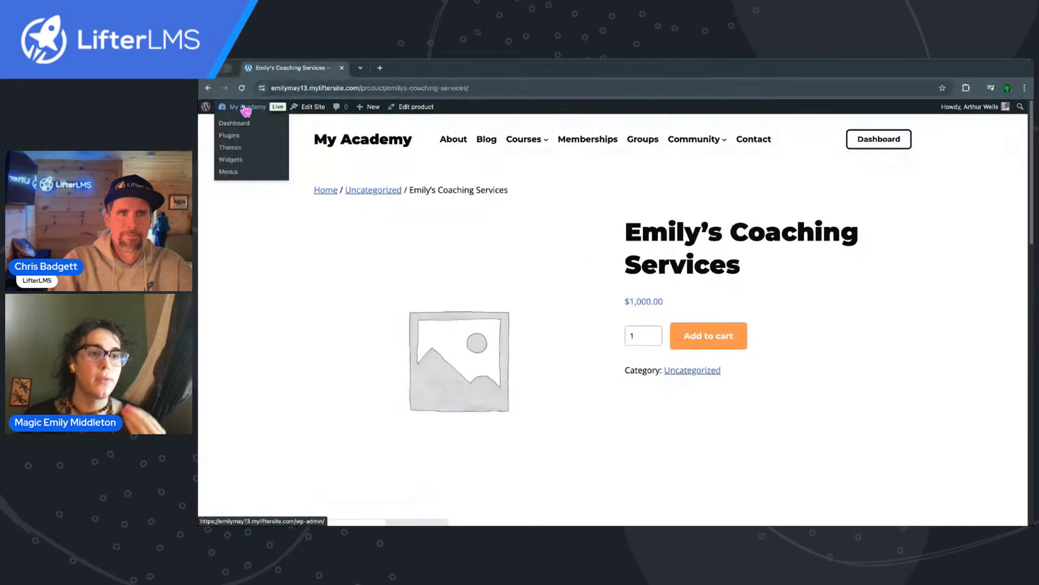
# Step: Go back to the site's admin dashboard and add a new LifterLMS membership titled "Coaching Membership"
pyautogui.click(230, 159)
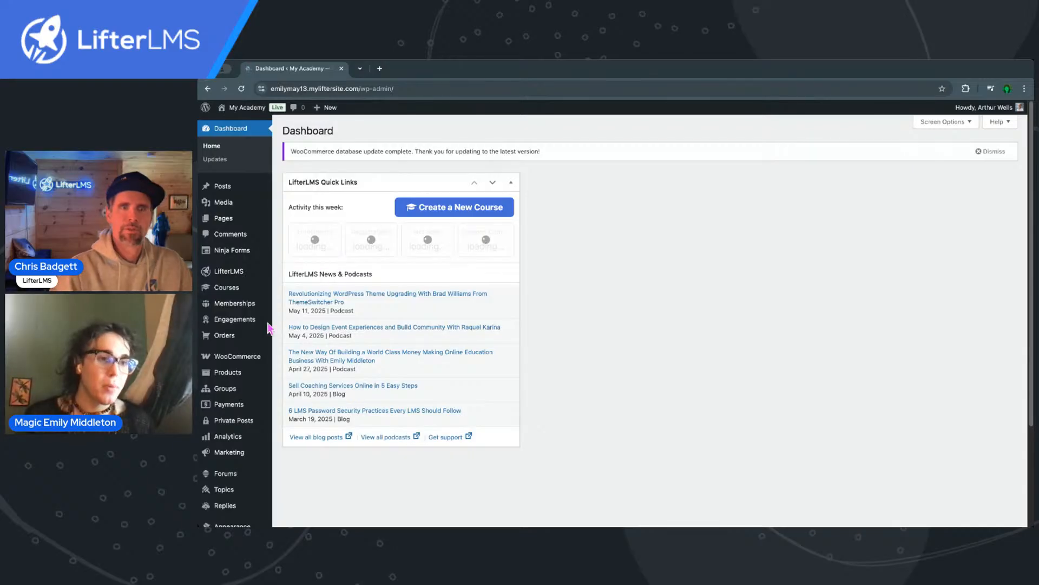
pyautogui.click(236, 305)
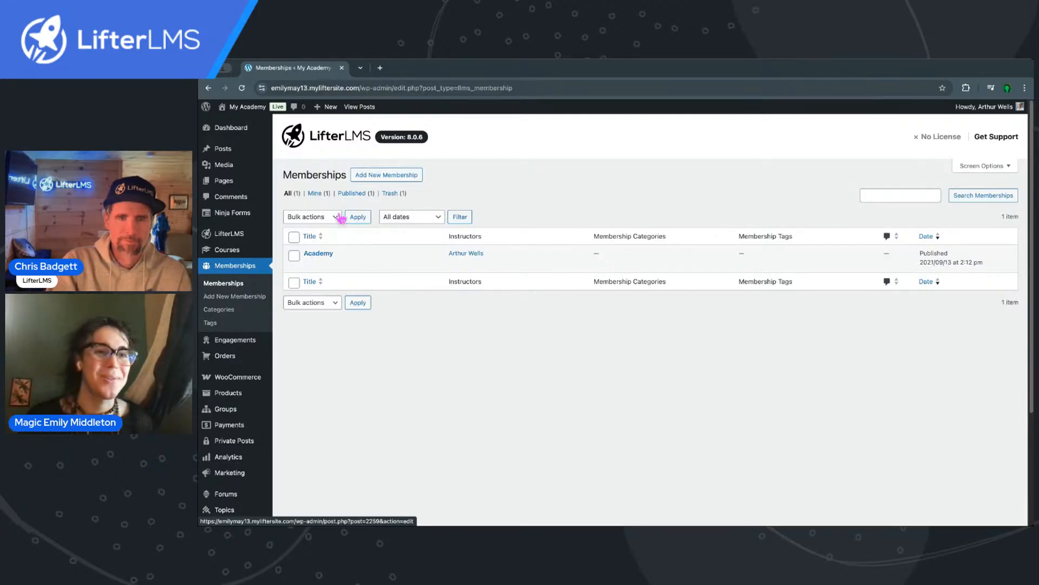
pyautogui.click(387, 175)
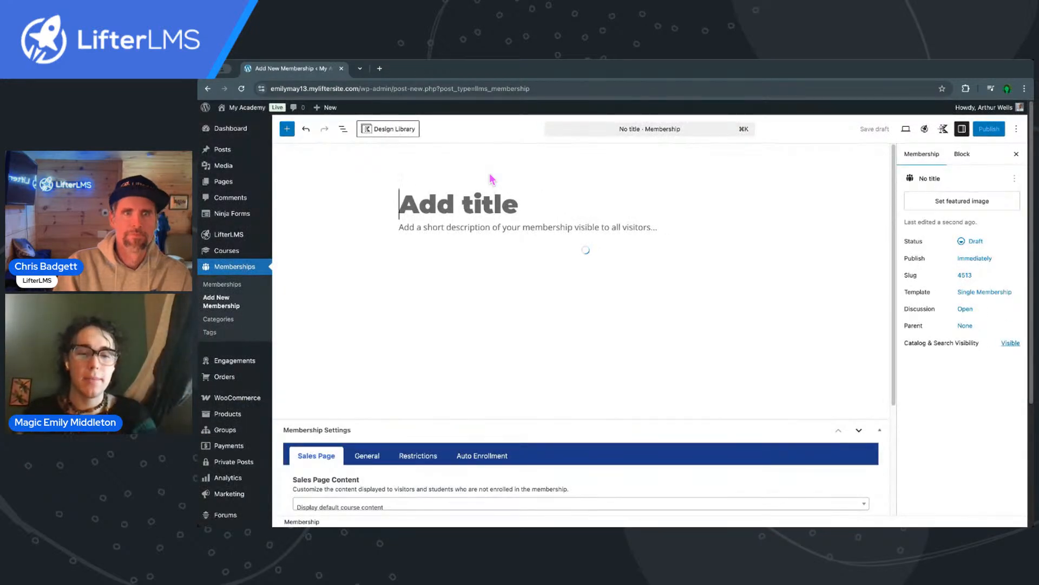
pyautogui.write('Coaching Membershi')
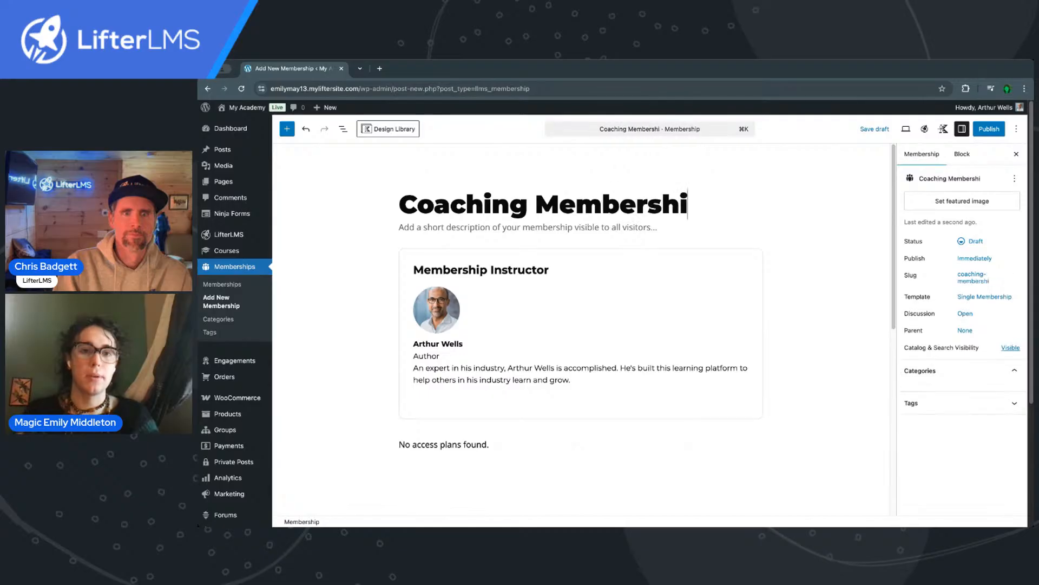
pyautogui.write('p')
pyautogui.doubleClick(538, 195)
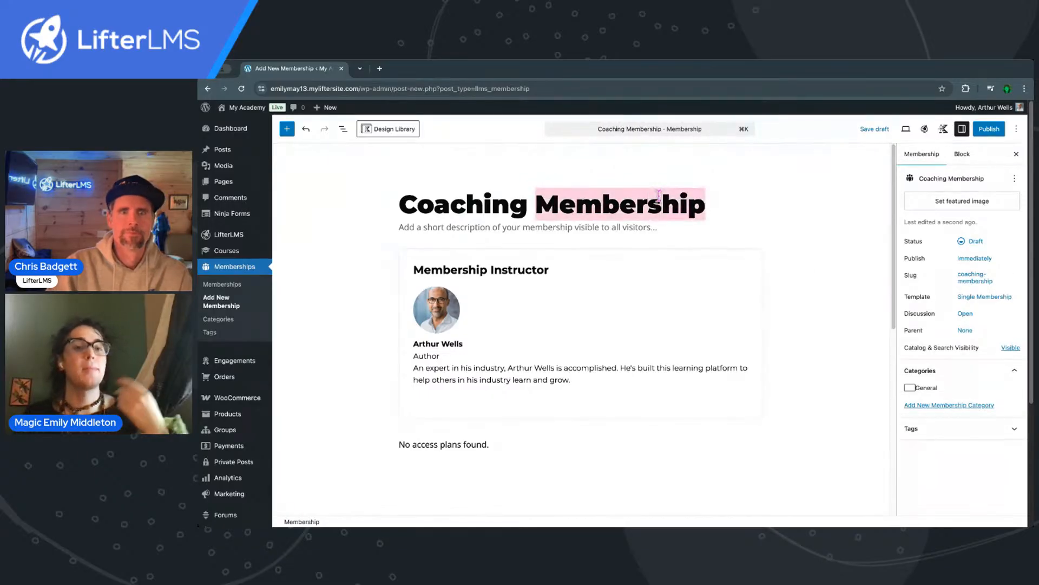
pyautogui.doubleClick(489, 199)
pyautogui.doubleClick(547, 198)
pyautogui.scroll(-2, 544, 184)
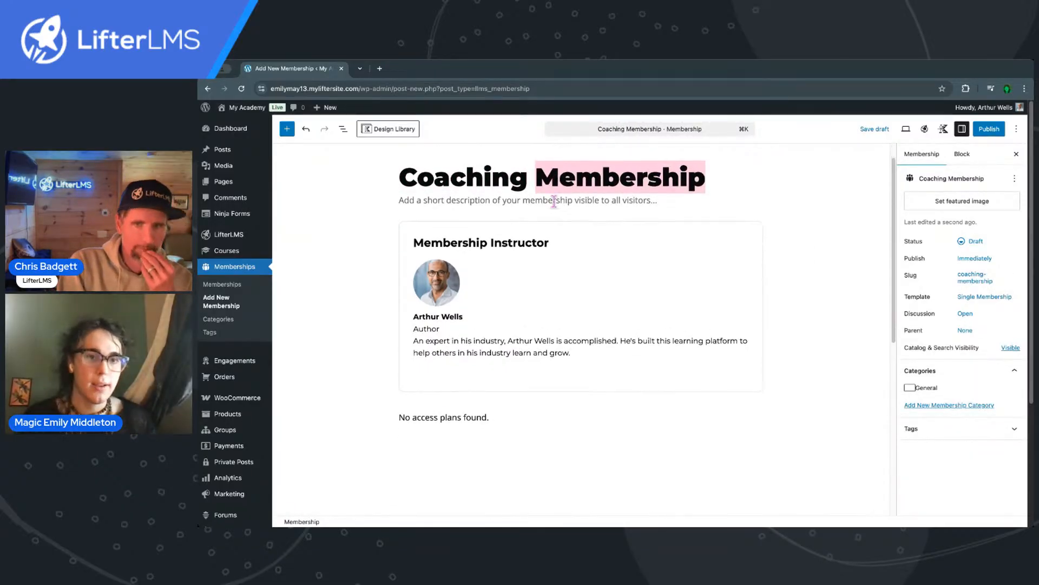
pyautogui.scroll(2, 543, 155)
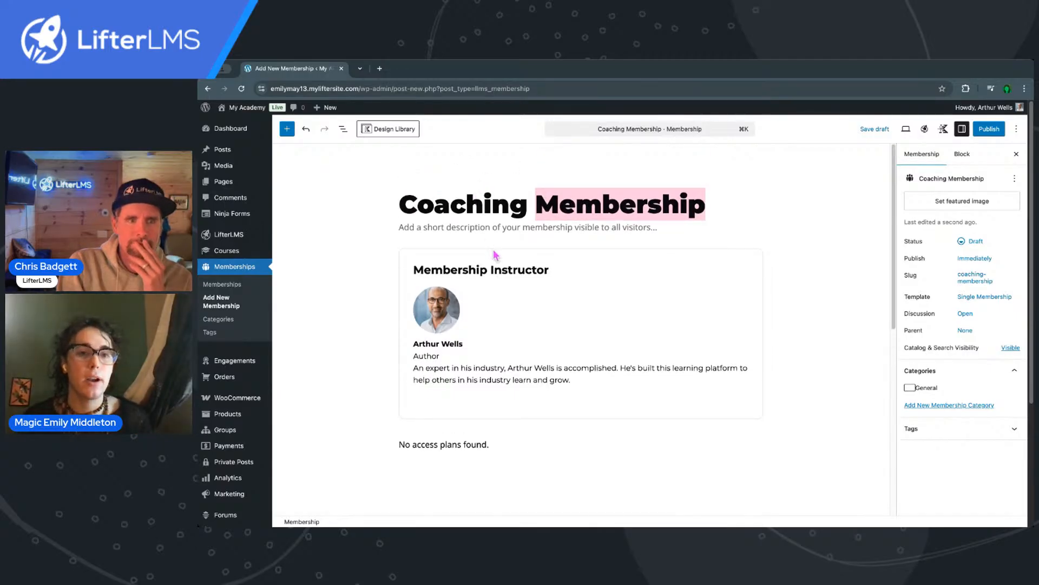
pyautogui.scroll(-1, 506, 254)
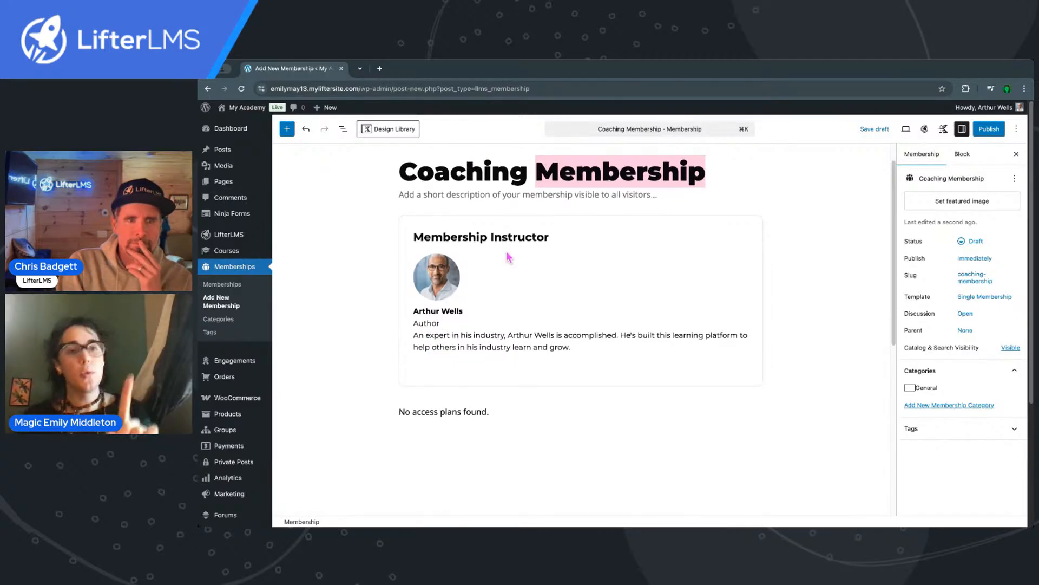
# Step: Fill the membership's description paragraph beneath the title with "Hey this is buyers-only content"
pyautogui.click(449, 197)
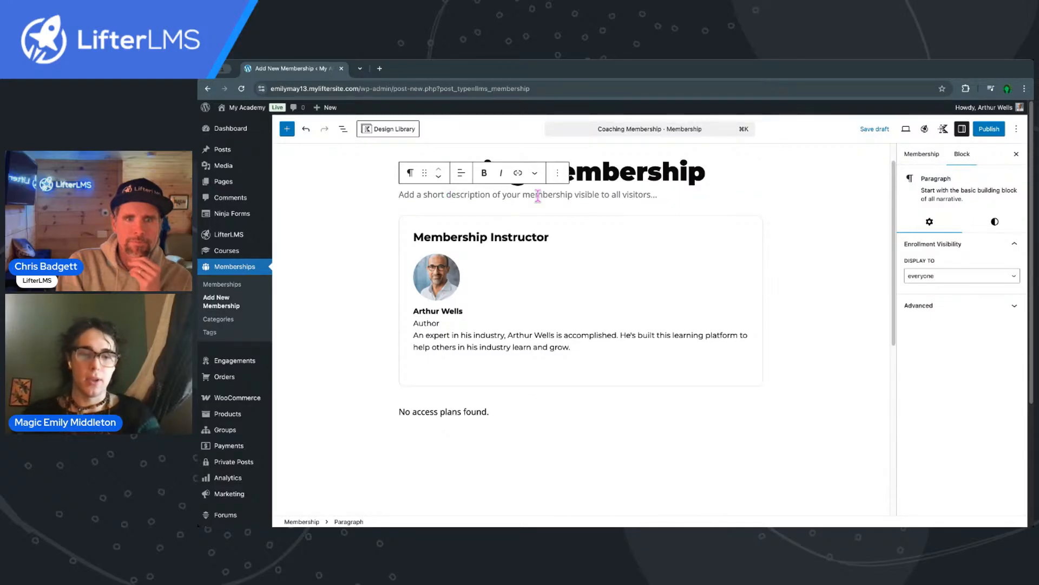
pyautogui.write('Hey this is buyers-only content')
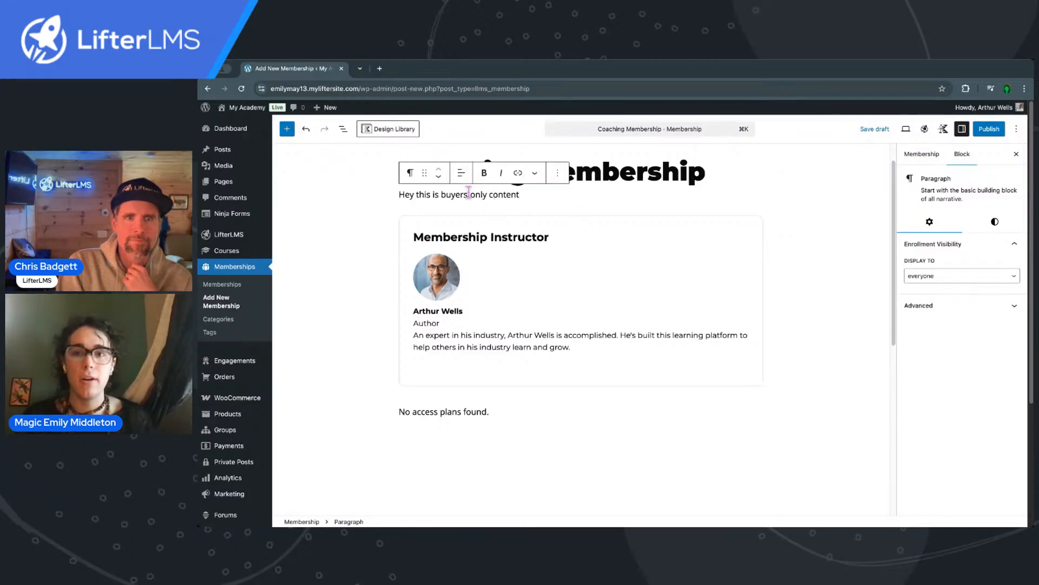
# Step: Restrict the buyers-only paragraph's enrollment visibility to enrolled users in this membership
pyautogui.click(956, 277)
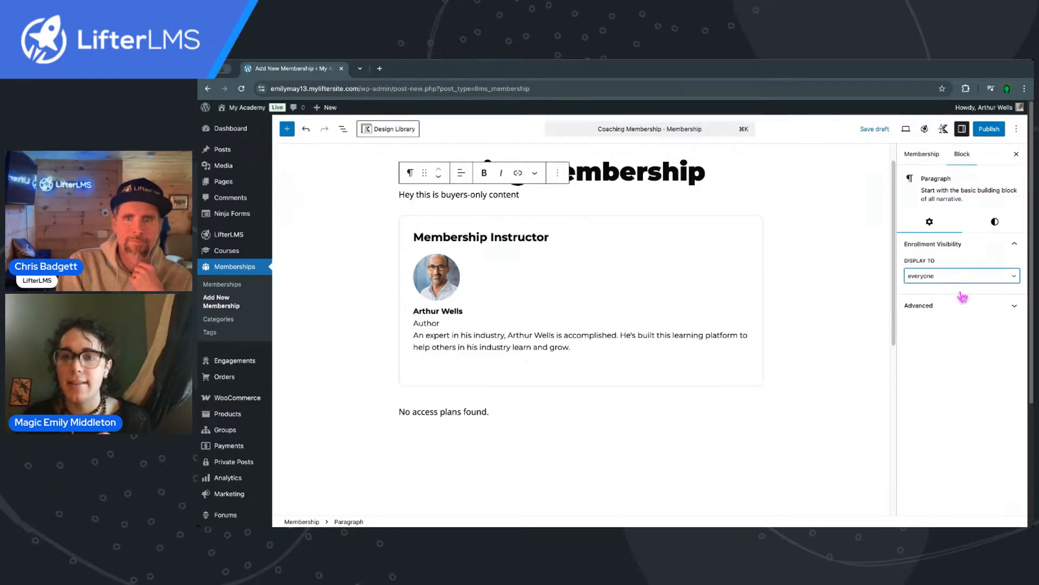
pyautogui.click(968, 291)
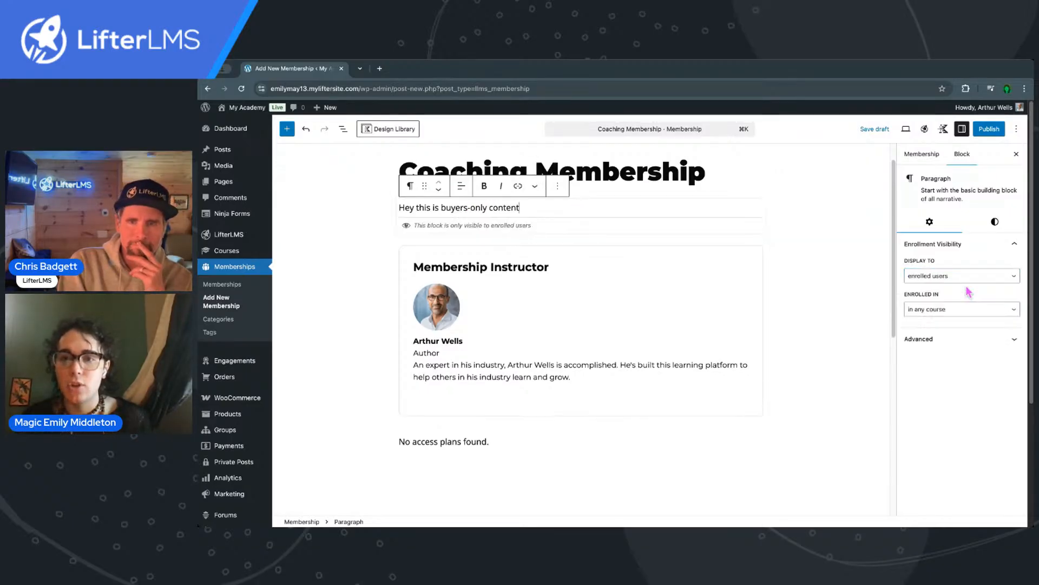
pyautogui.click(954, 312)
pyautogui.click(955, 325)
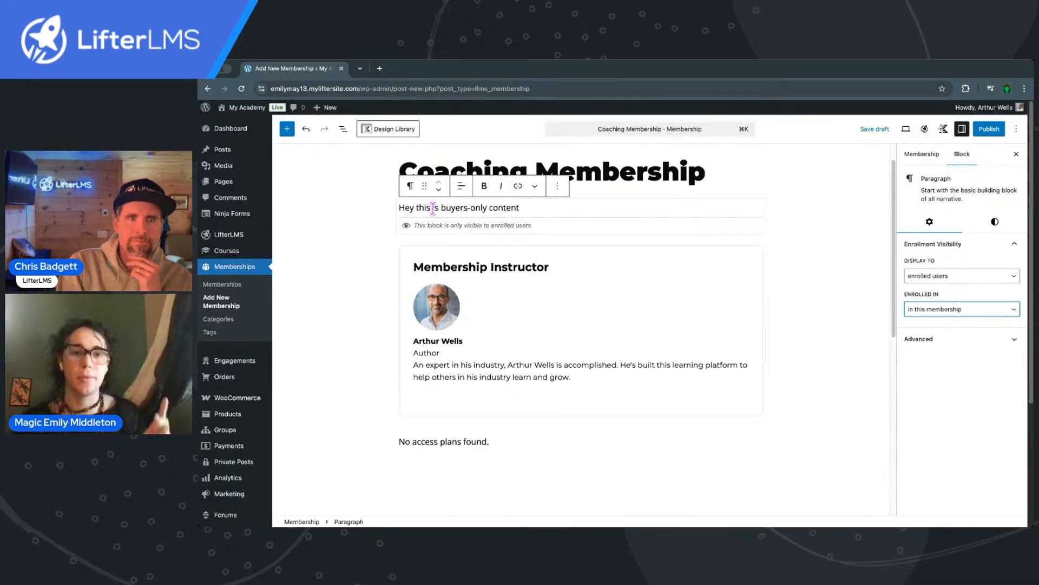
# Step: Add a new access plan to the membership and title it "coaching access"
pyautogui.scroll(-5, 667, 211)
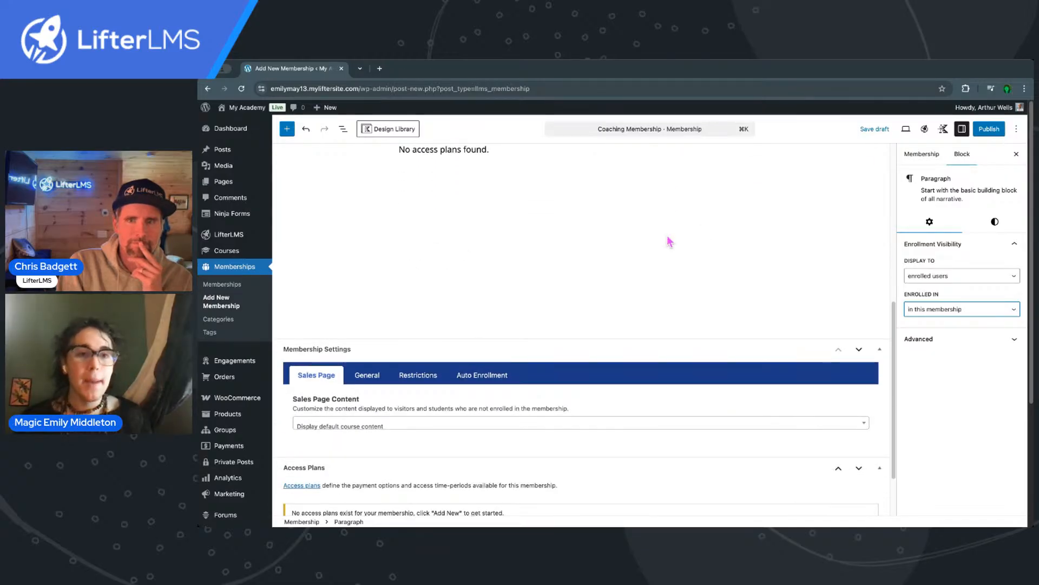
pyautogui.scroll(-1, 667, 241)
pyautogui.scroll(5, 667, 245)
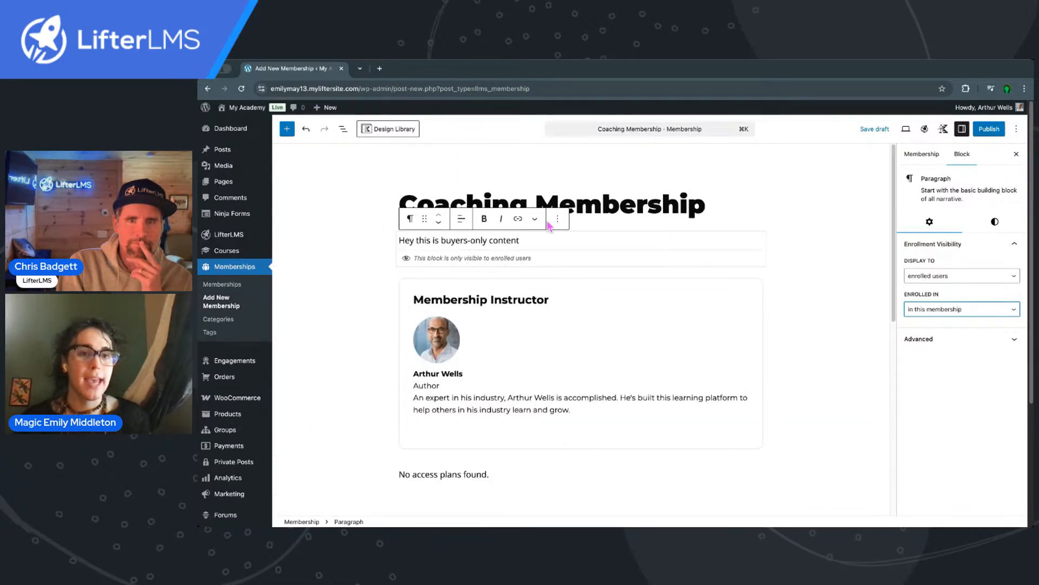
pyautogui.scroll(-5, 548, 225)
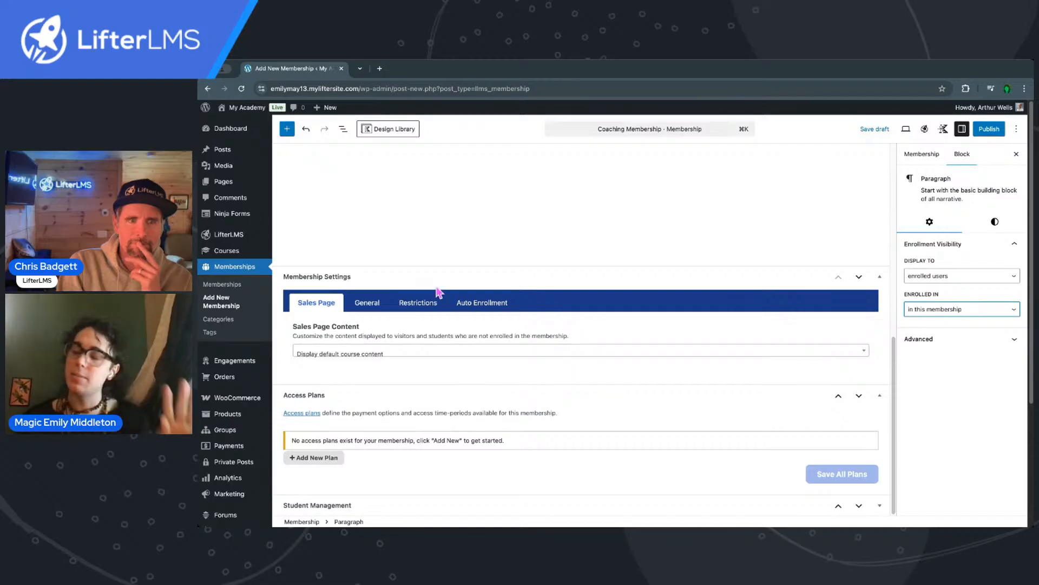
pyautogui.click(325, 459)
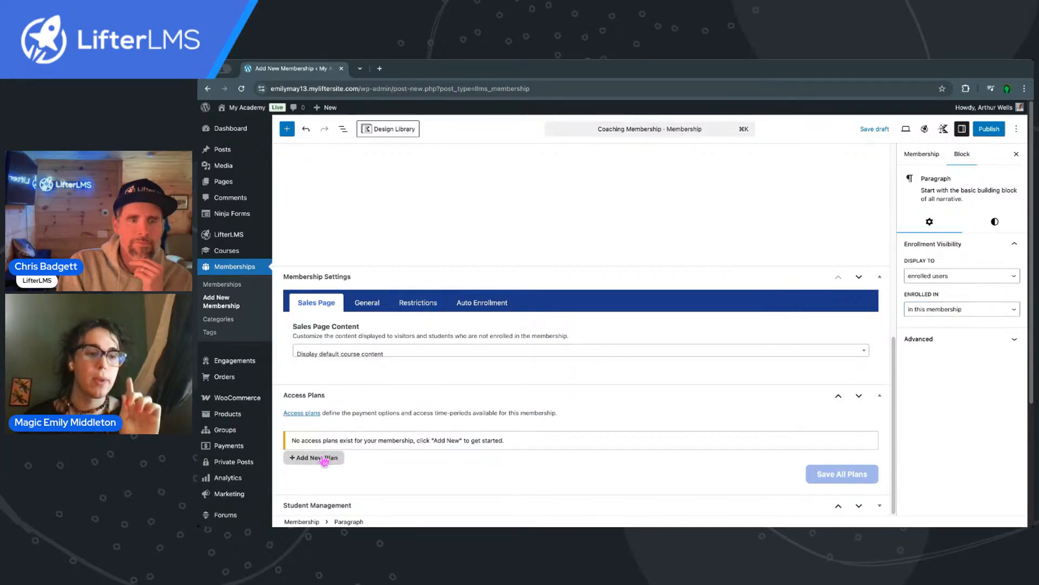
pyautogui.scroll(-4, 371, 445)
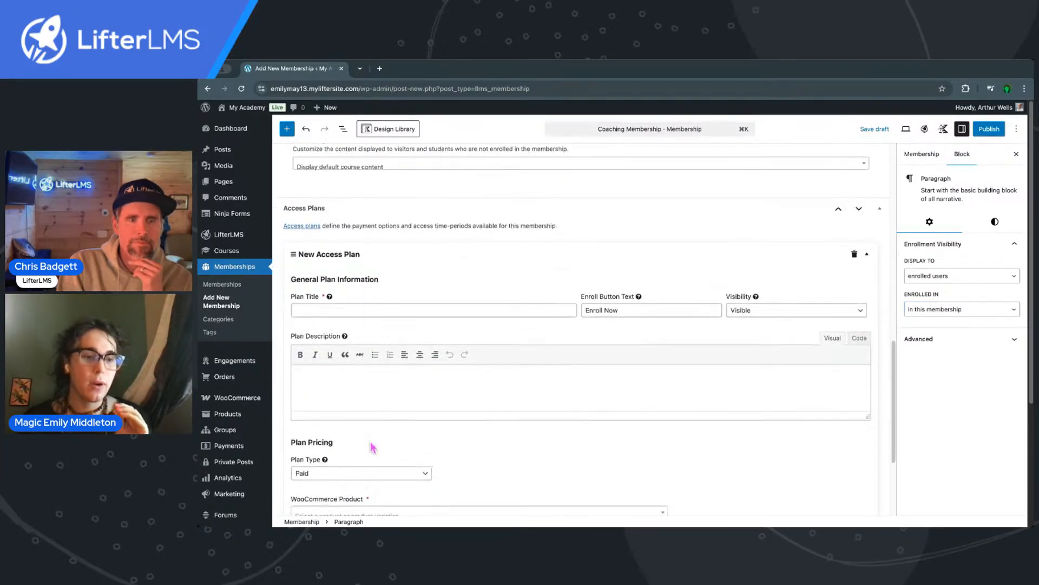
pyautogui.scroll(-1, 373, 448)
pyautogui.scroll(-1, 373, 447)
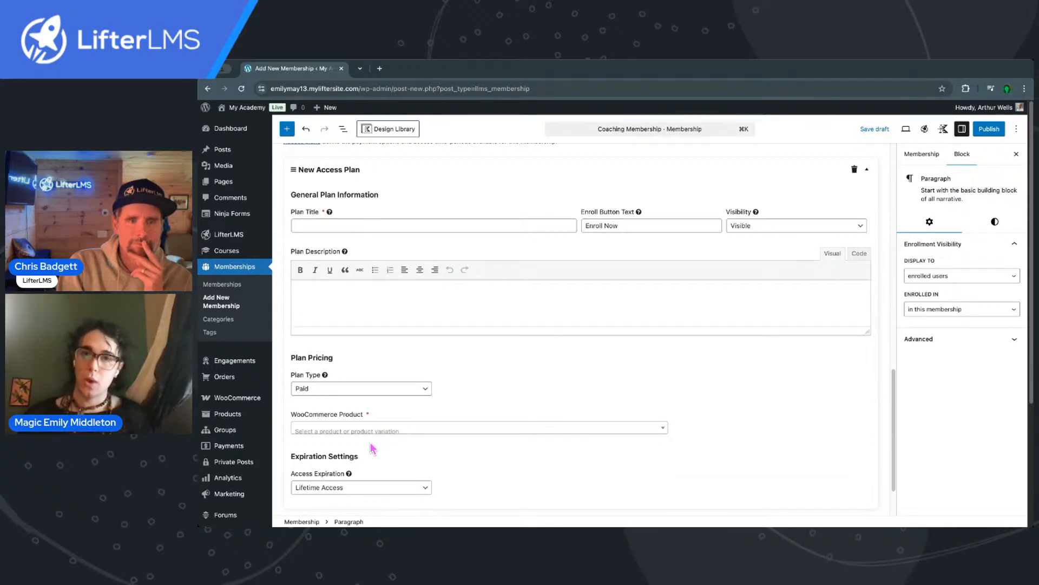
pyautogui.click(343, 224)
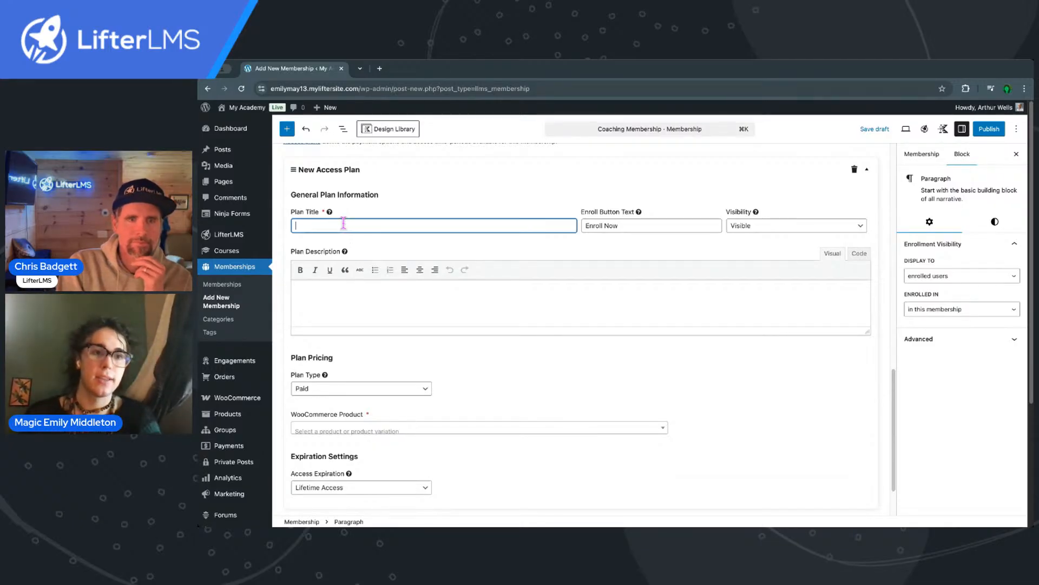
pyautogui.write('coaching acce')
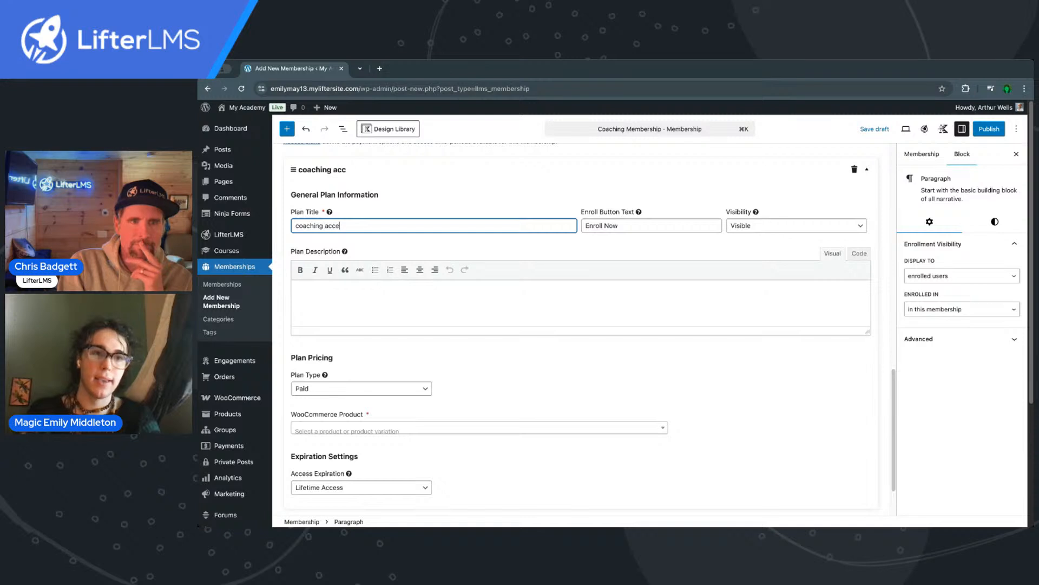
pyautogui.write('ss')
pyautogui.moveTo(325, 225); pyautogui.dragTo(295, 225)
pyautogui.write('coaching')
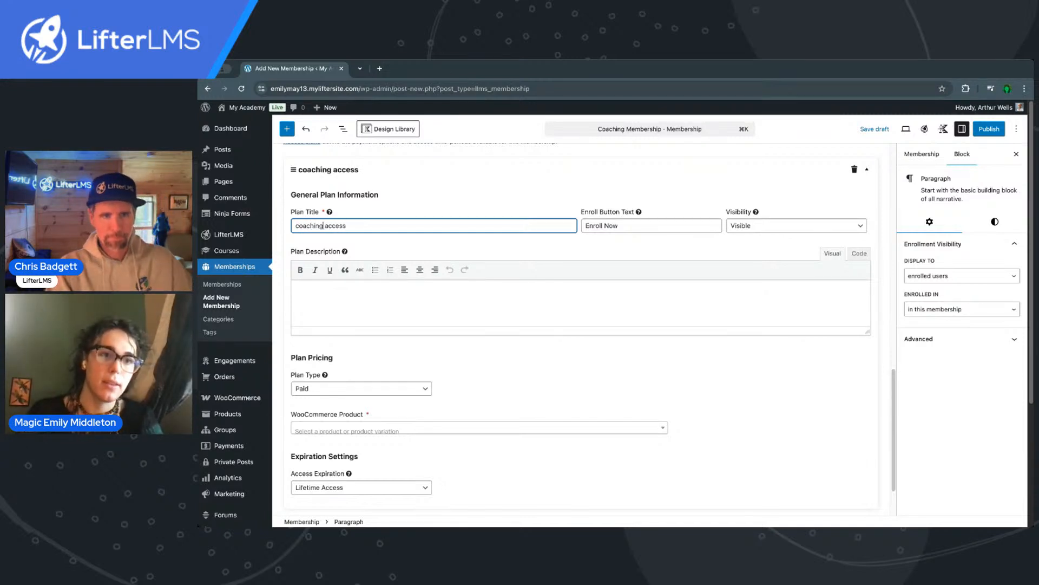
# Step: Link the paid access plan to the coaching services WooCommerce product and save all plans
pyautogui.scroll(-2, 475, 307)
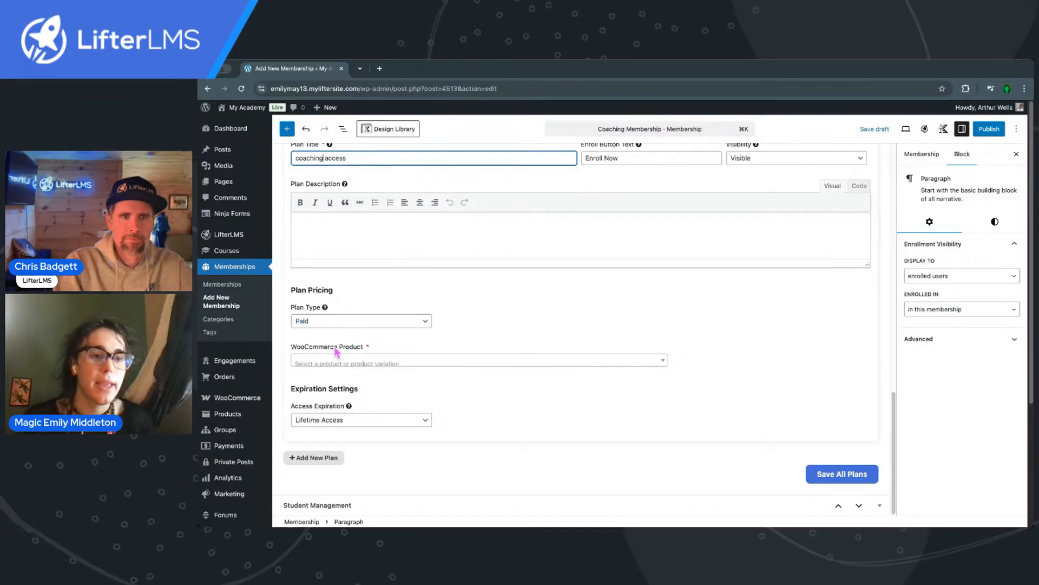
pyautogui.click(329, 364)
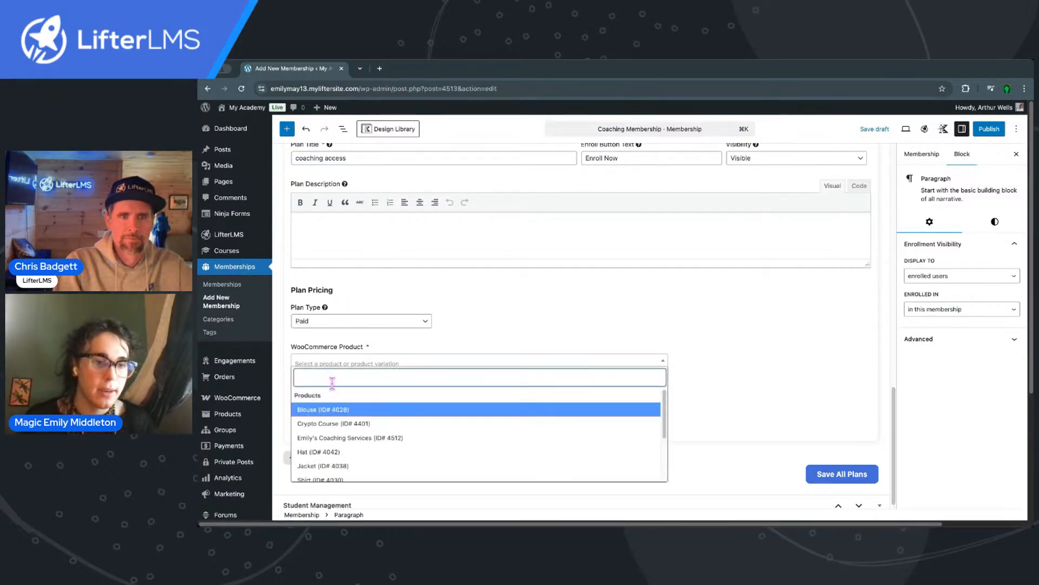
pyautogui.click(351, 439)
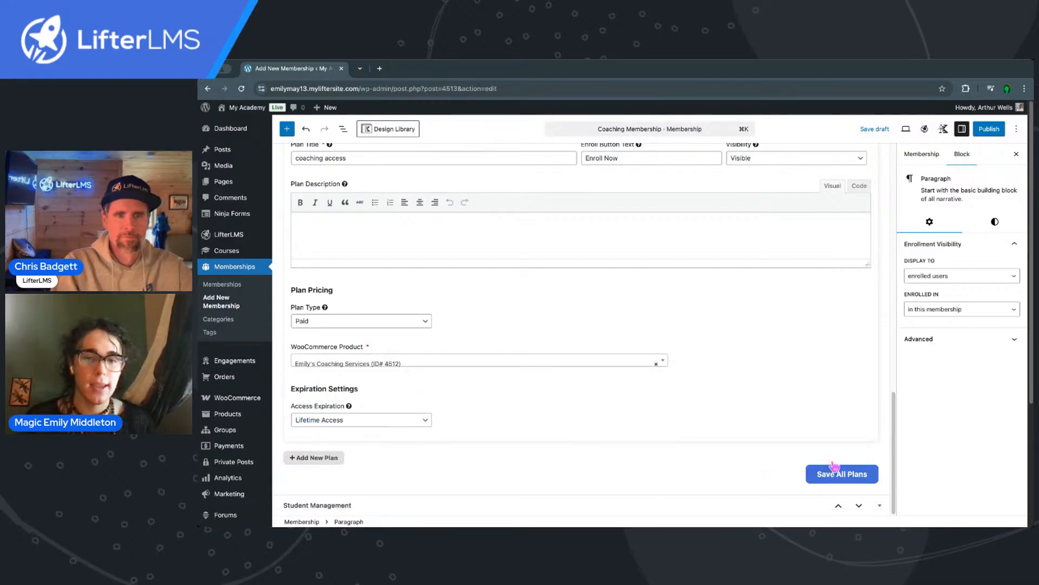
pyautogui.click(847, 475)
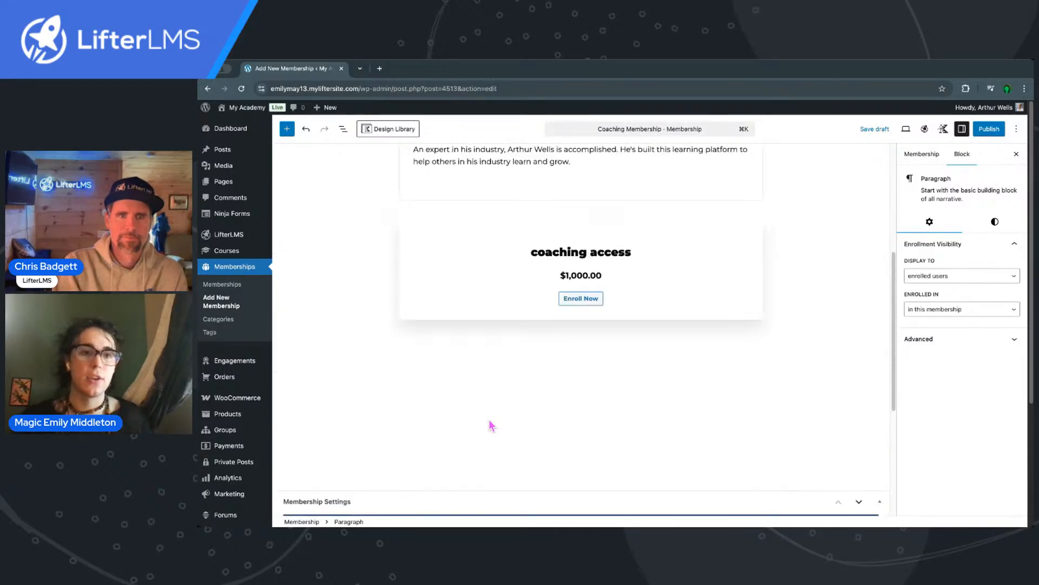
# Step: Publish the coaching membership with public visibility and view its page on the live site
pyautogui.scroll(-2, 491, 425)
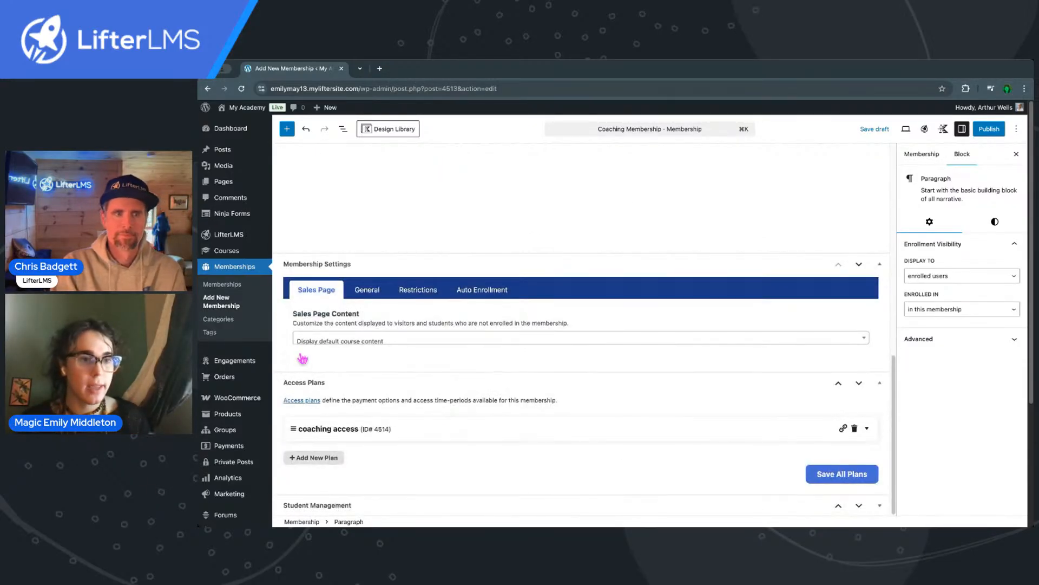
pyautogui.moveTo(250, 414)
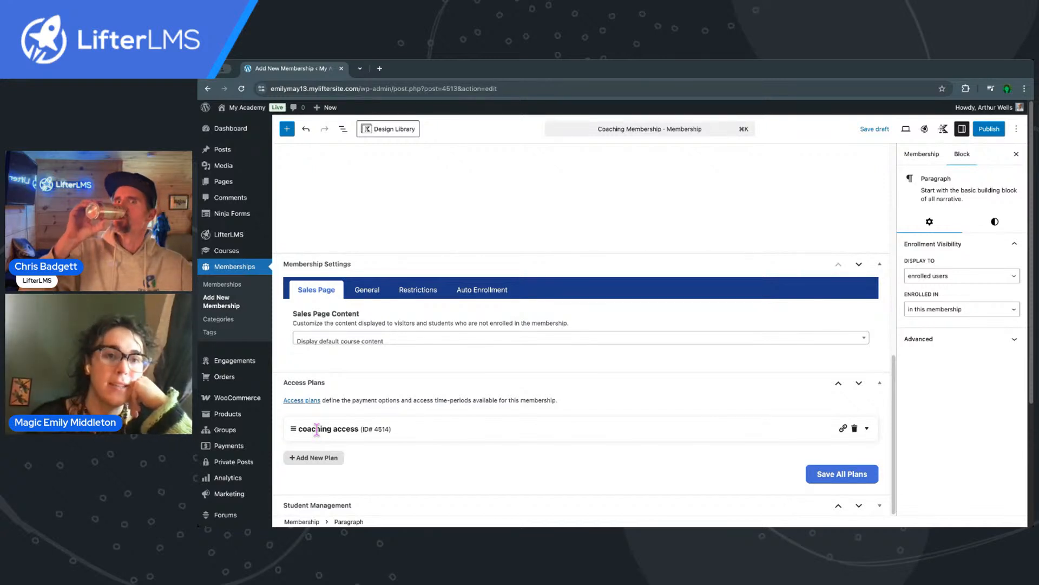
pyautogui.click(906, 129)
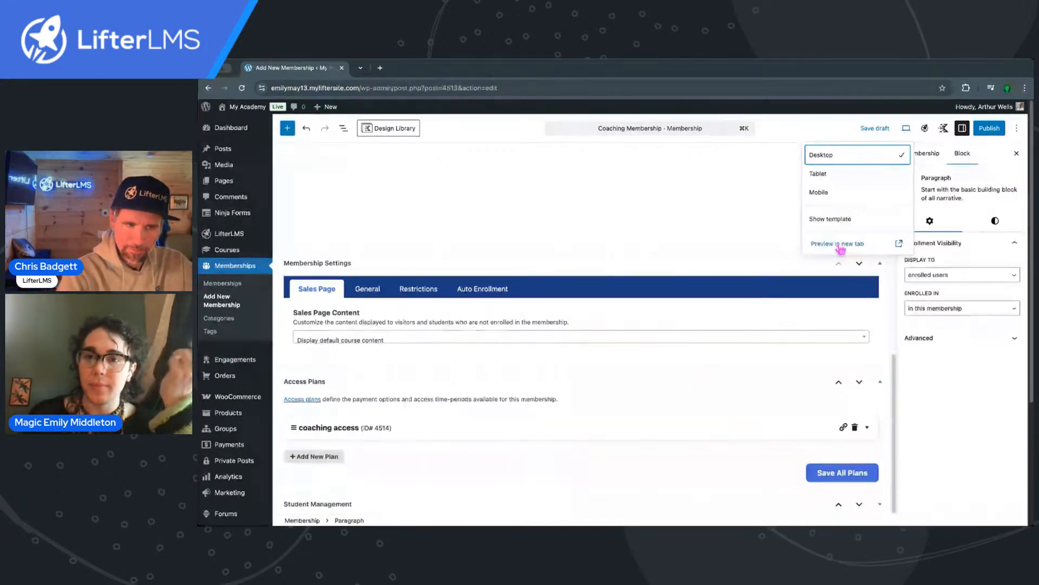
pyautogui.click(990, 126)
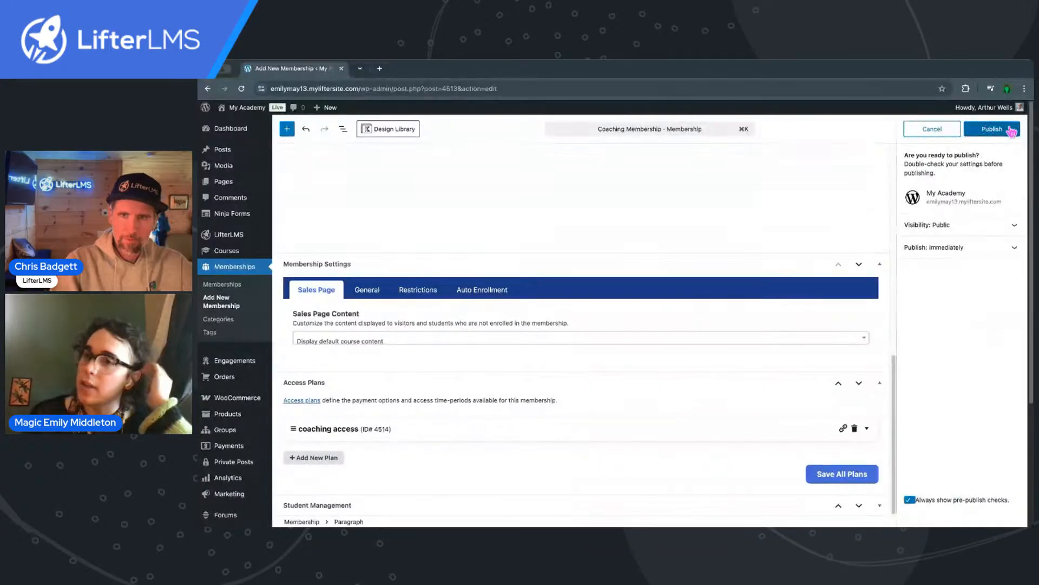
pyautogui.click(987, 128)
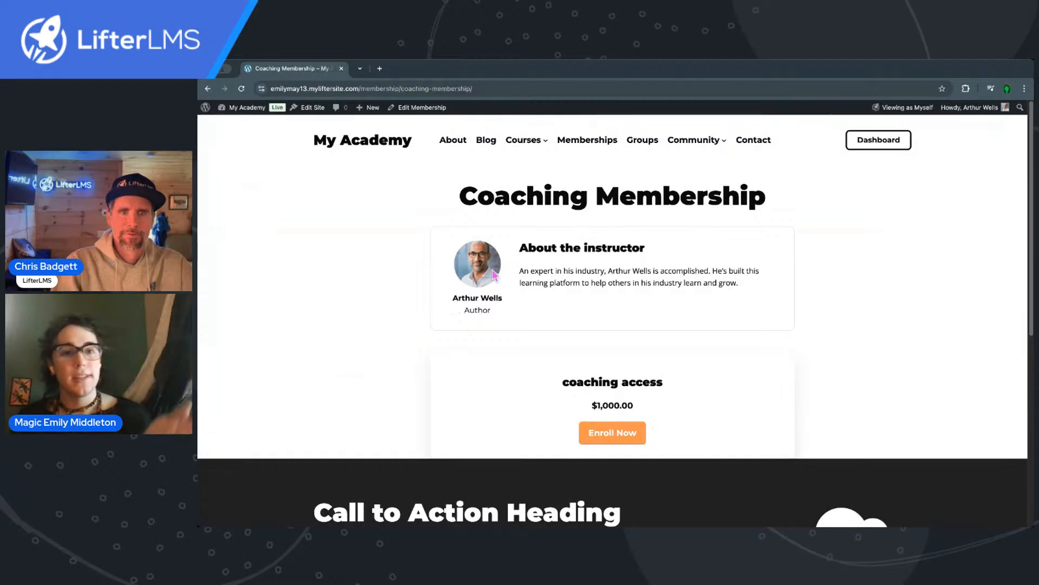
pyautogui.moveTo(599, 193); pyautogui.dragTo(774, 199)
pyautogui.click(626, 186)
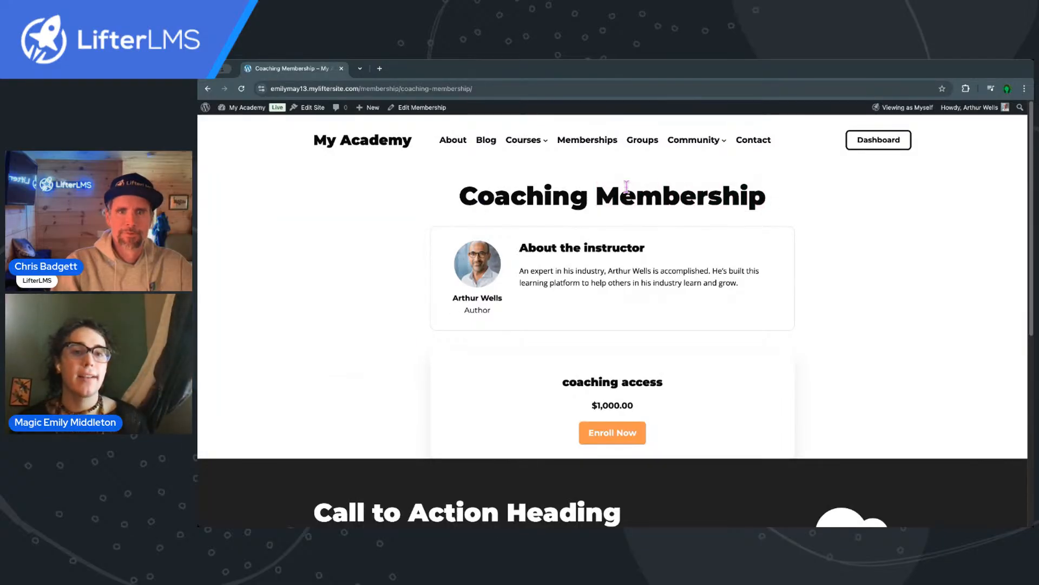
pyautogui.tripleClick(564, 197)
pyautogui.click(545, 186)
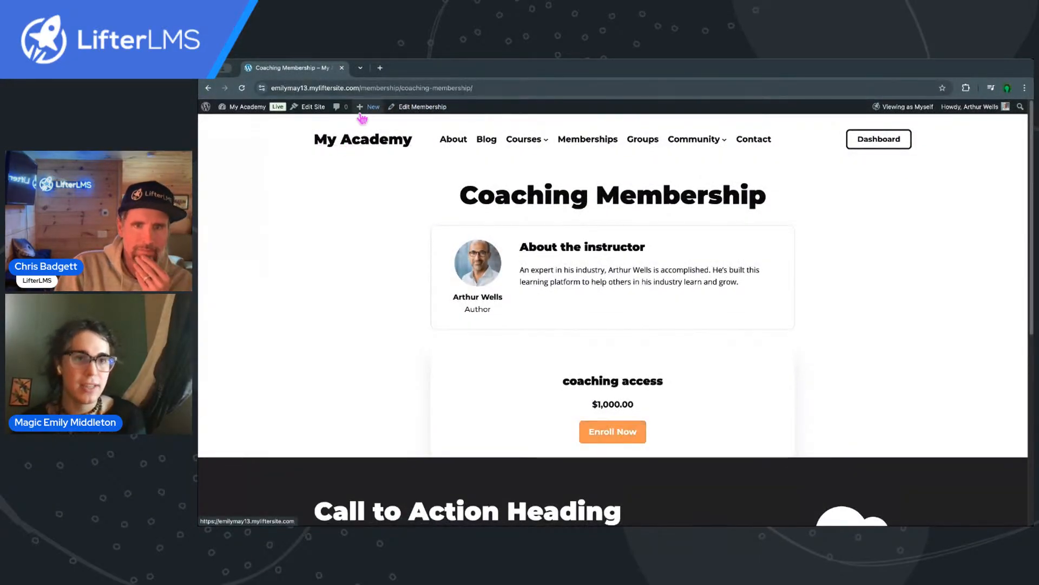
# Step: Return to the site's admin area through the membership's editor and start a new LifterLMS private post
pyautogui.click(402, 106)
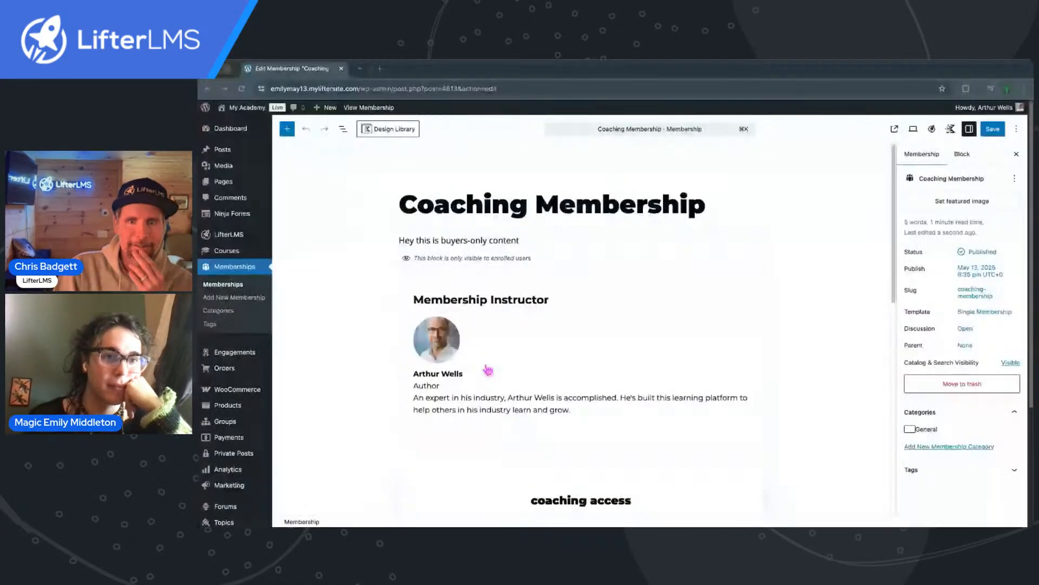
pyautogui.scroll(-3, 221, 365)
pyautogui.moveTo(235, 254)
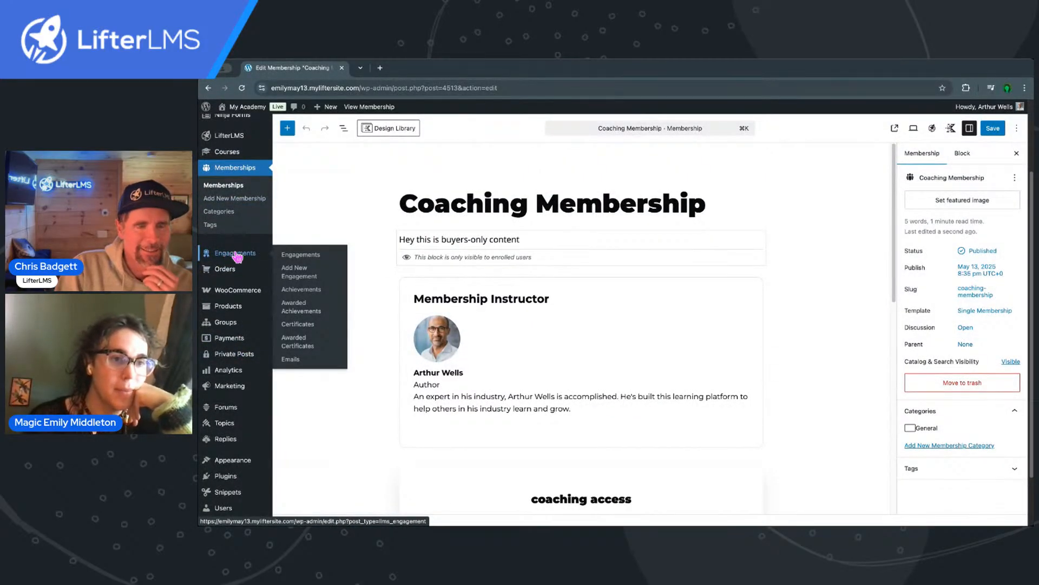
pyautogui.scroll(1, 236, 256)
pyautogui.scroll(-1, 260, 265)
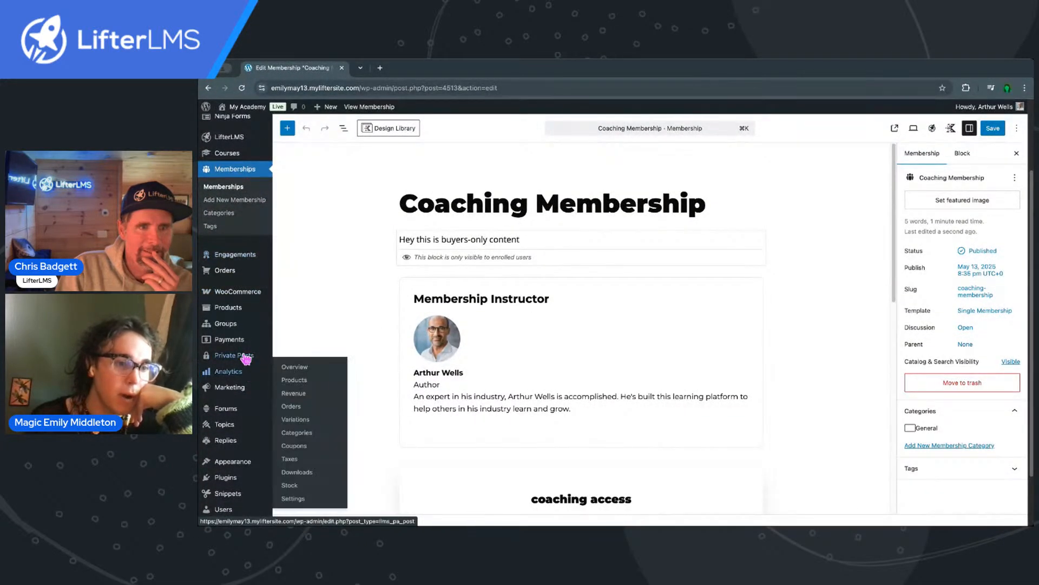
pyautogui.moveTo(232, 359)
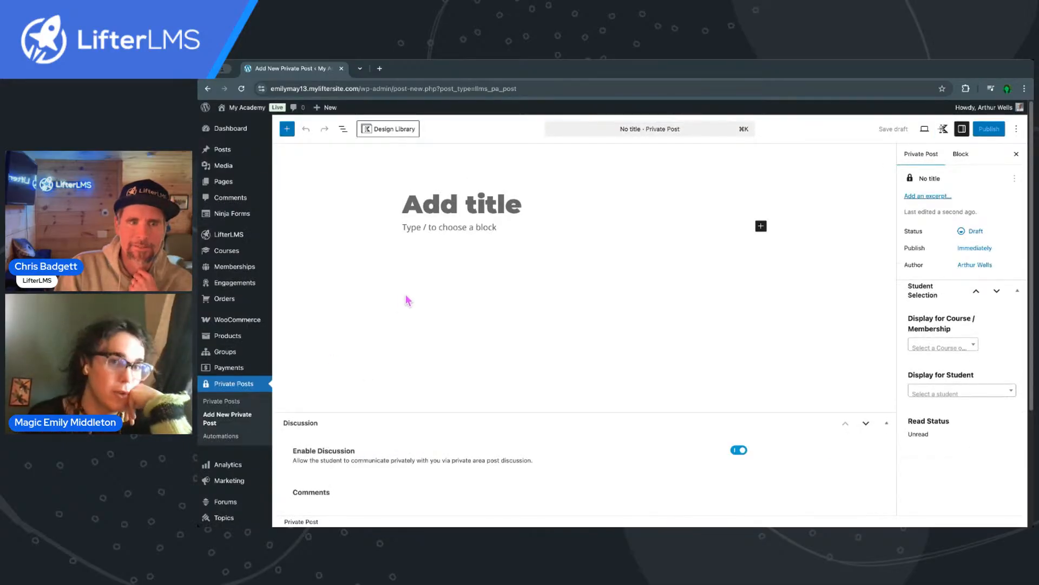
pyautogui.scroll(-2, 294, 366)
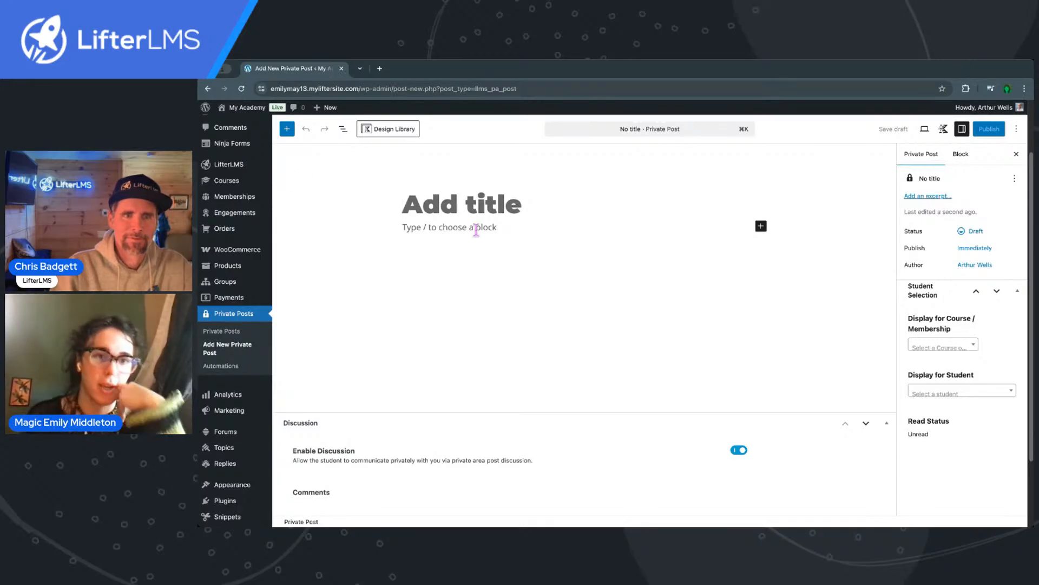
pyautogui.click(471, 227)
pyautogui.write('/yo')
pyautogui.click(483, 251)
pyautogui.write('https://www.youtube.com/watch?v=TtWMpAsSJvE')
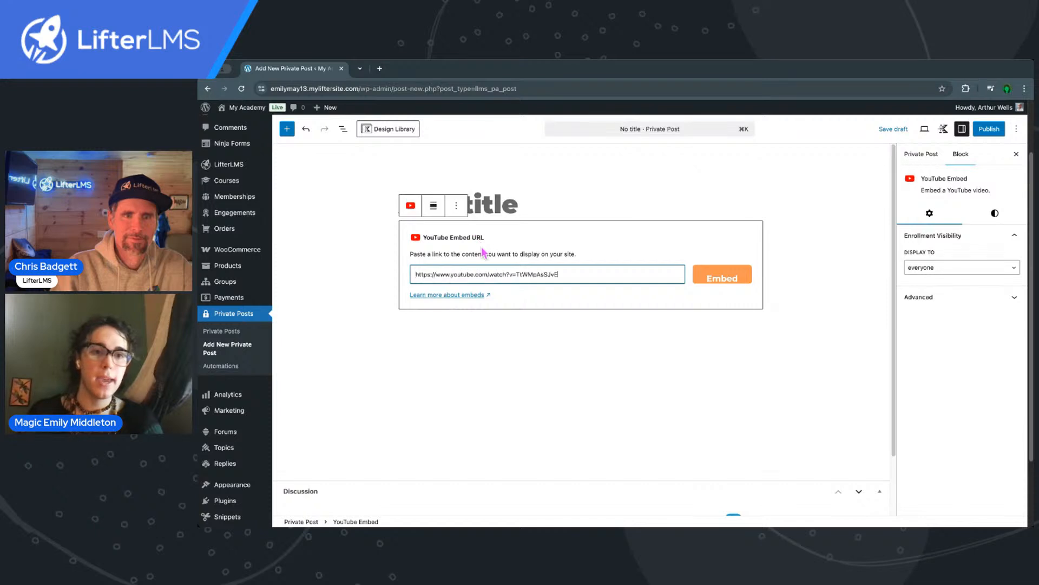
pyautogui.click(710, 279)
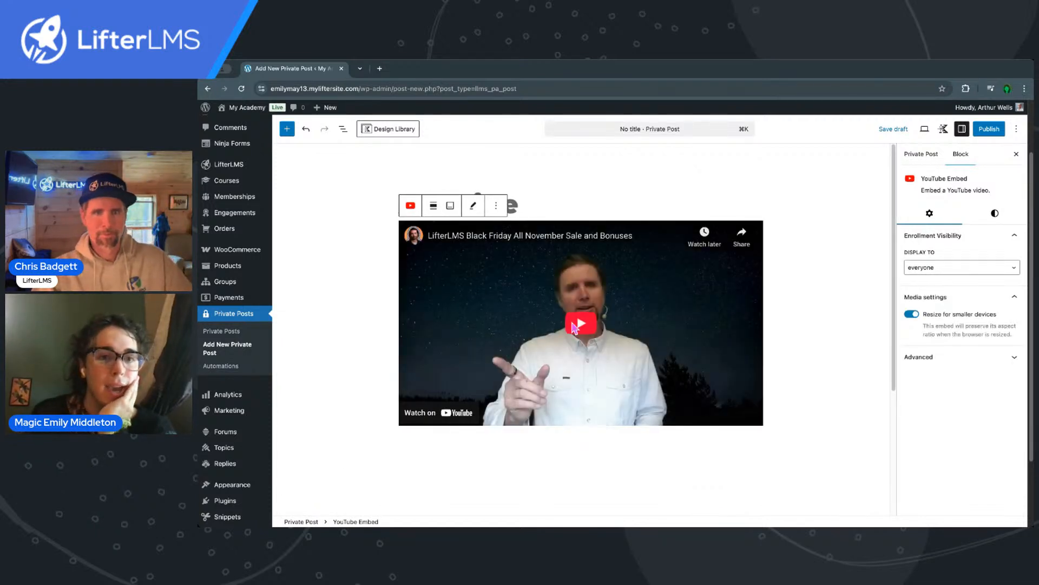
# Step: Title the private post "Coaching replay"
pyautogui.click(433, 204)
pyautogui.write('C')
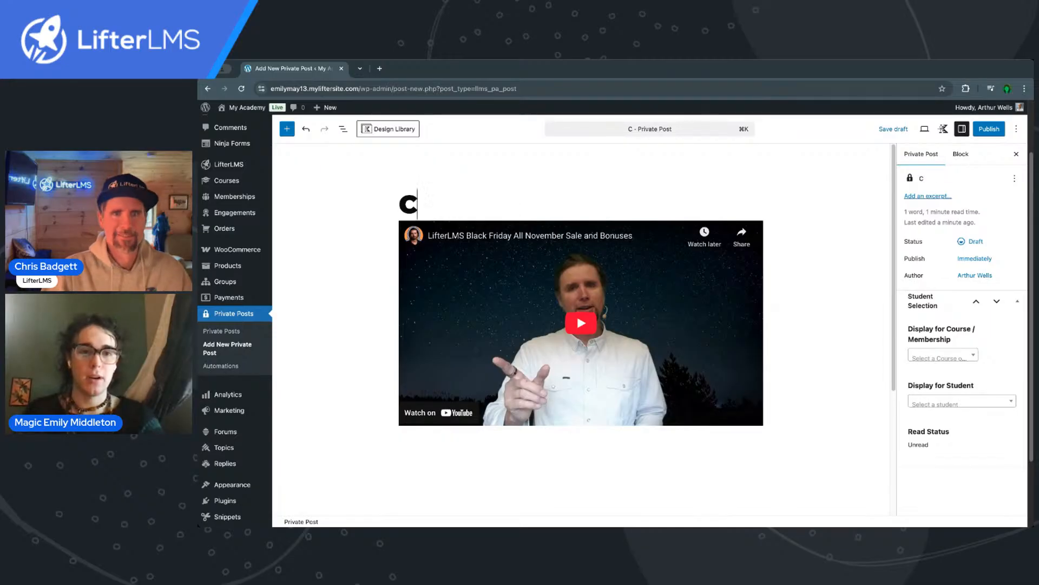
pyautogui.write('oaching replay')
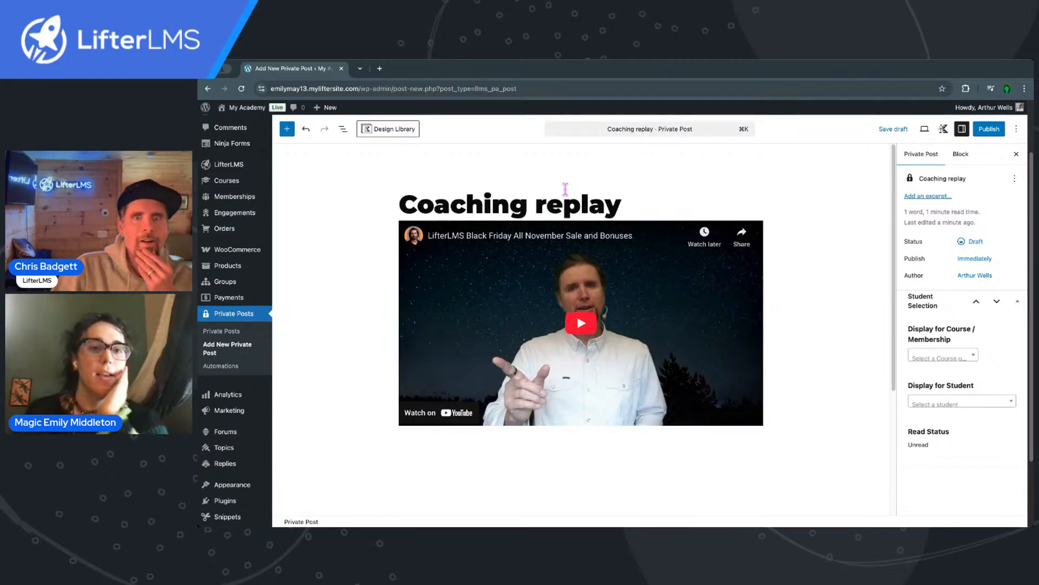
pyautogui.moveTo(415, 196); pyautogui.dragTo(547, 196)
pyautogui.doubleClick(547, 196)
pyautogui.doubleClick(469, 195)
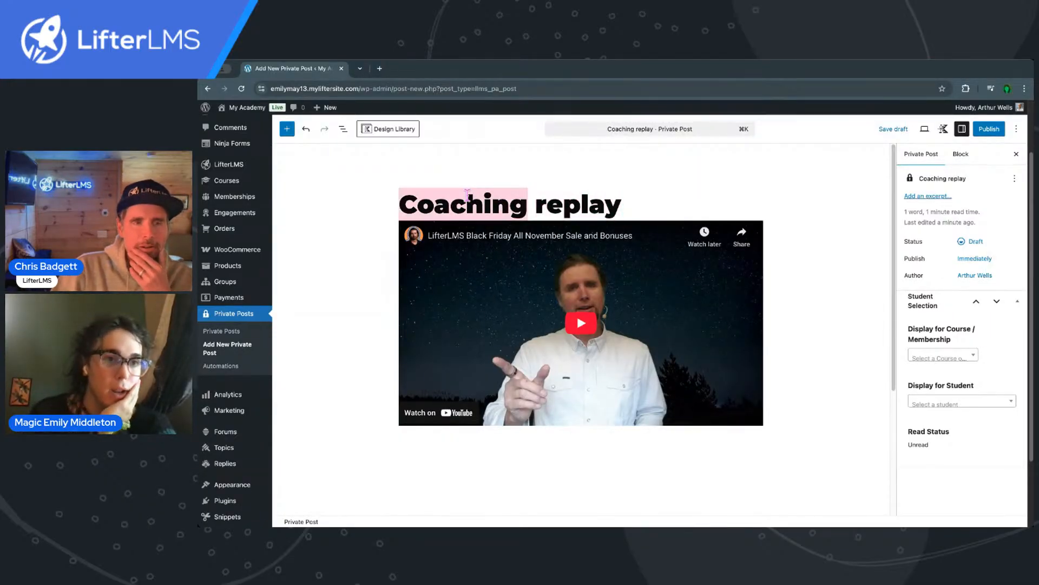
pyautogui.click(363, 187)
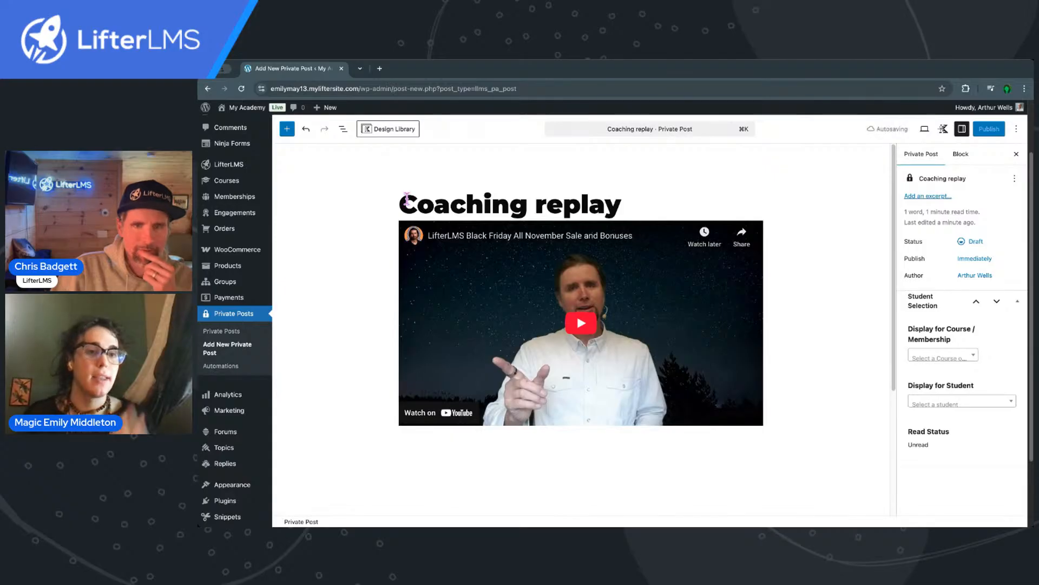
pyautogui.moveTo(406, 199); pyautogui.dragTo(469, 199)
pyautogui.doubleClick(483, 200)
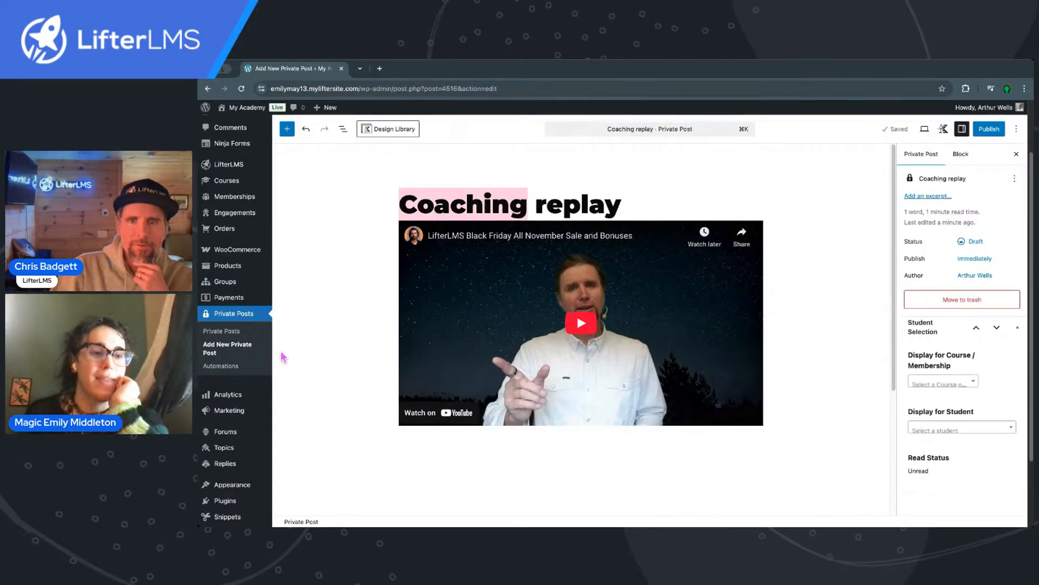
# Step: Add the paragraph "Hey great call on May 10! Keep up the great work! This is whatw e talked about:" above the video
pyautogui.click(390, 172)
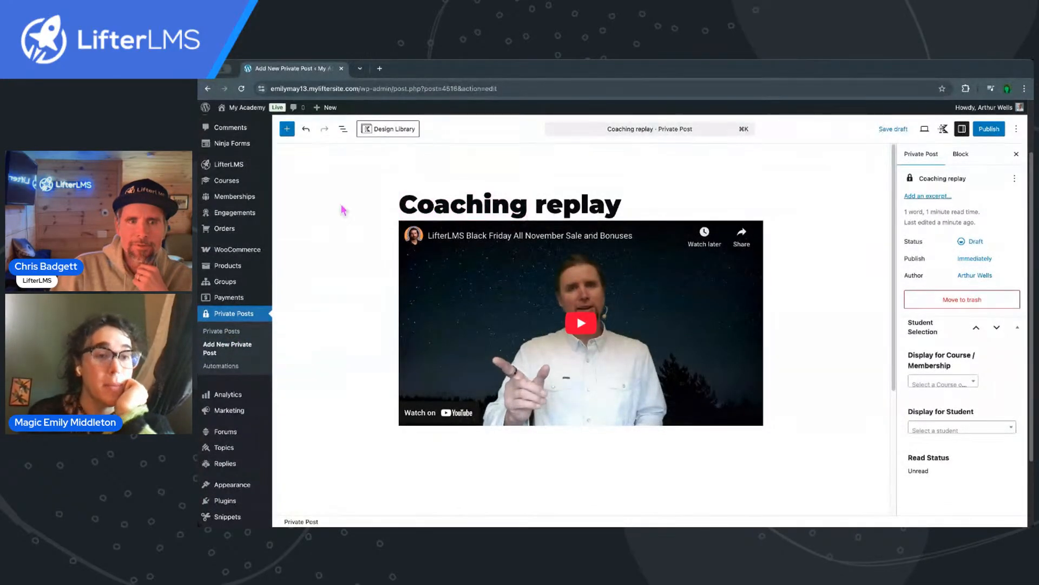
pyautogui.moveTo(413, 208); pyautogui.dragTo(563, 207)
pyautogui.click(573, 206)
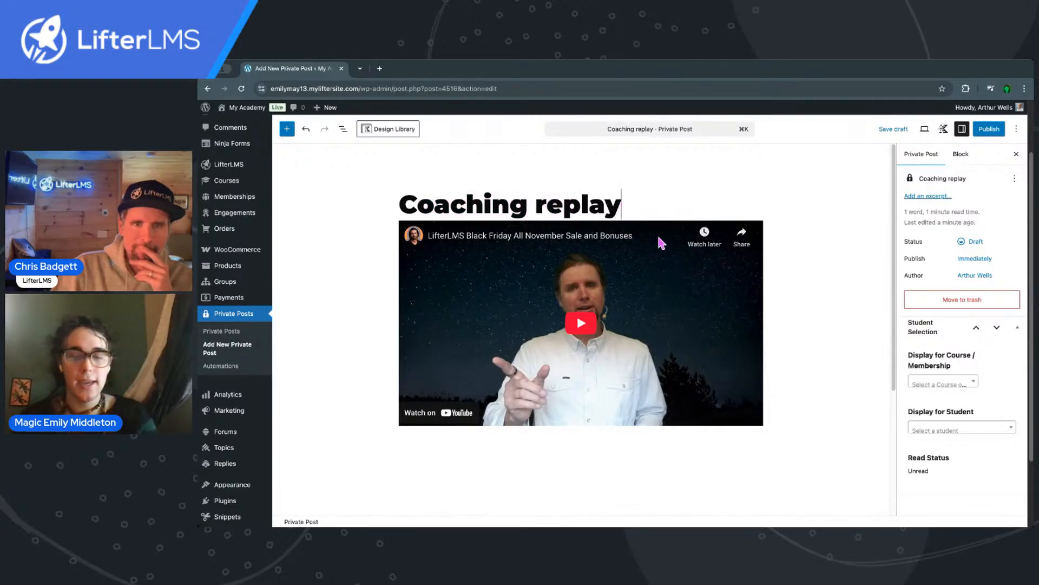
pyautogui.press('Return')
pyautogui.write('Hey great call ')
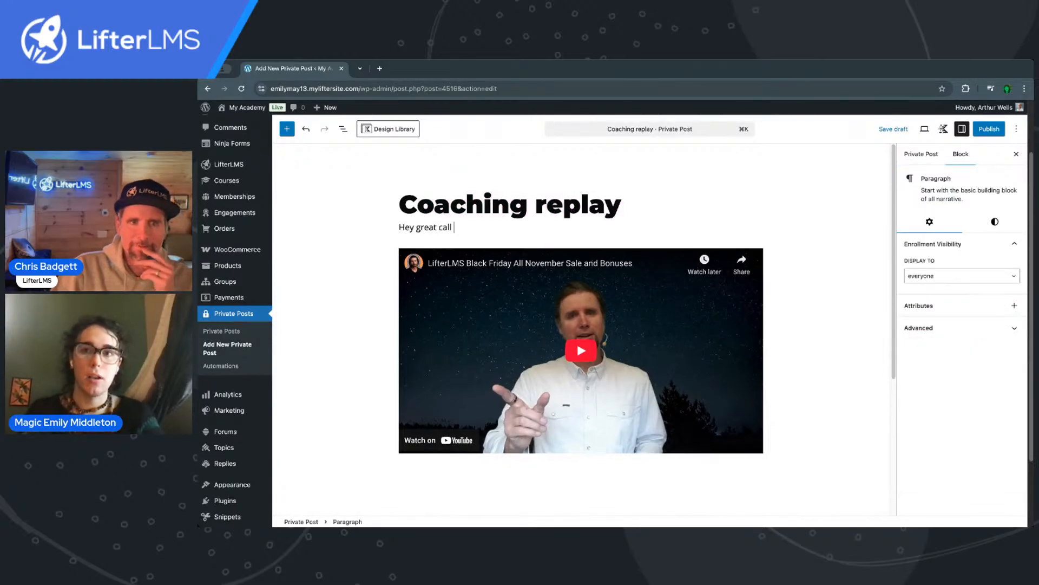
pyautogui.write('on May 10! Keep up the great')
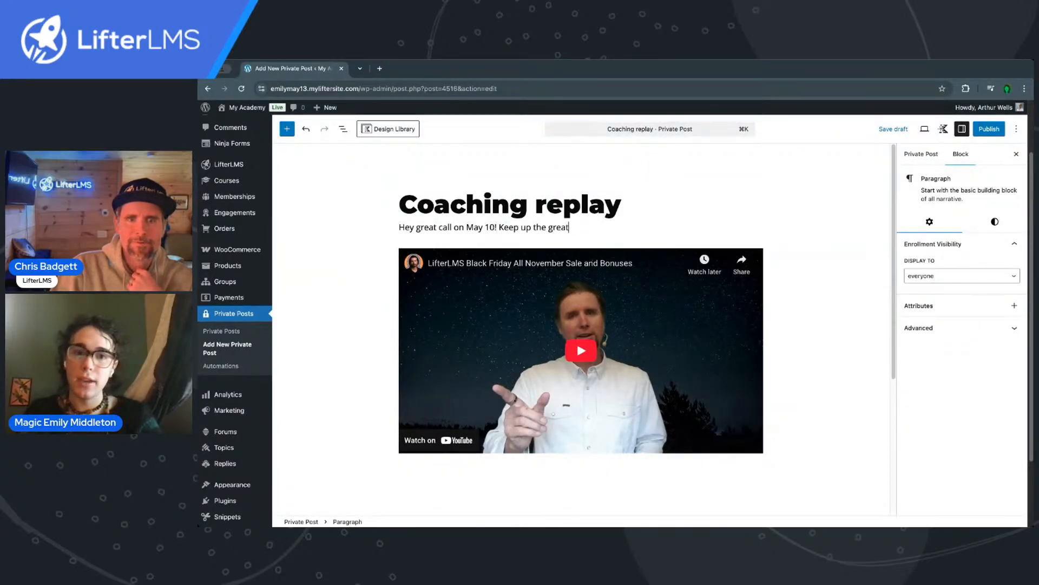
pyautogui.write('work! This is whatw')
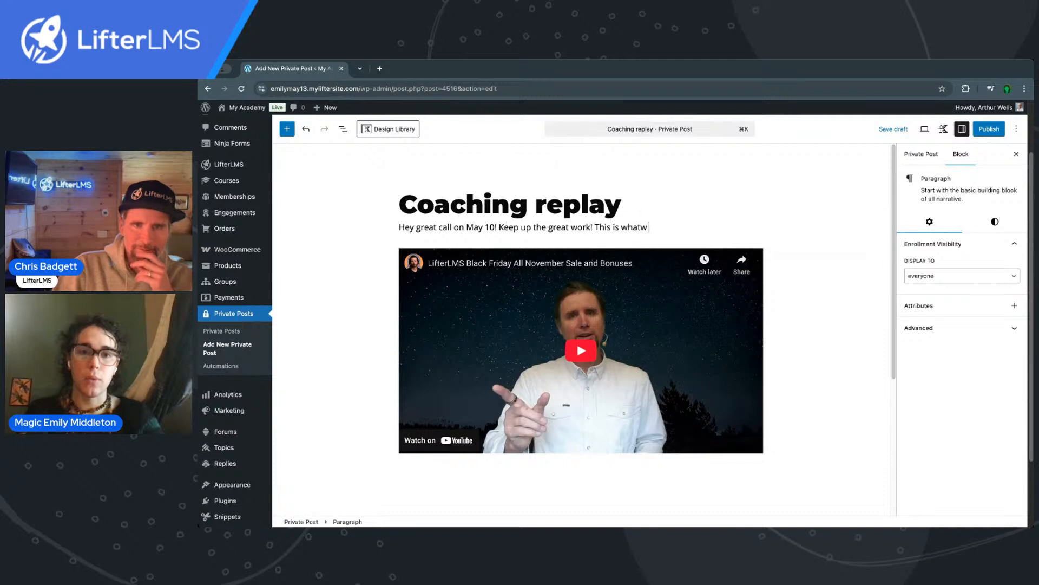
pyautogui.write(' e talked about:')
pyautogui.press('Return')
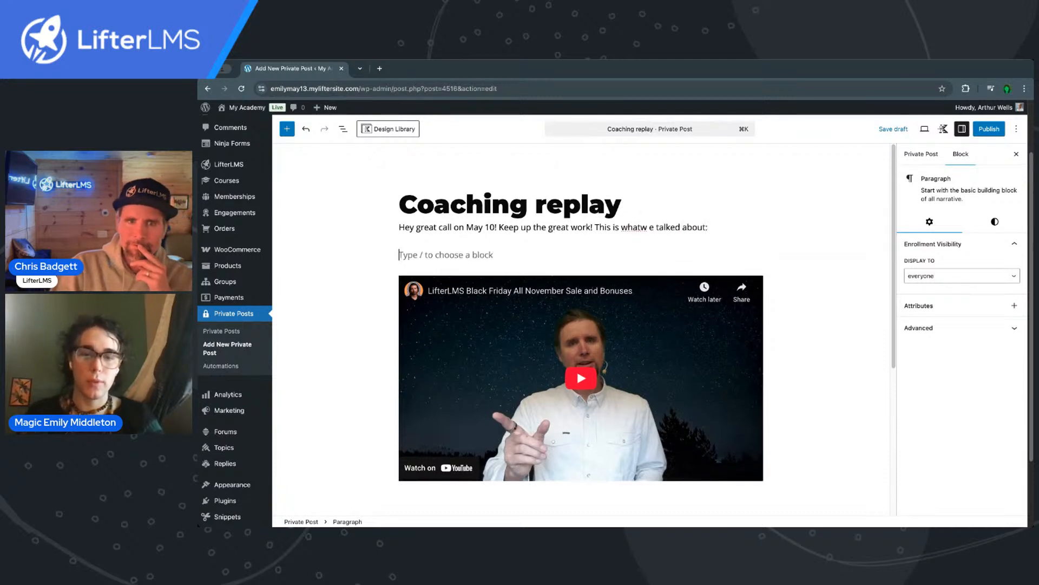
# Step: Add a bulleted list with the items A, B and C between the paragraph and the video
pyautogui.write('- ')
pyautogui.write('A')
pyautogui.press('Return')
pyautogui.write('B')
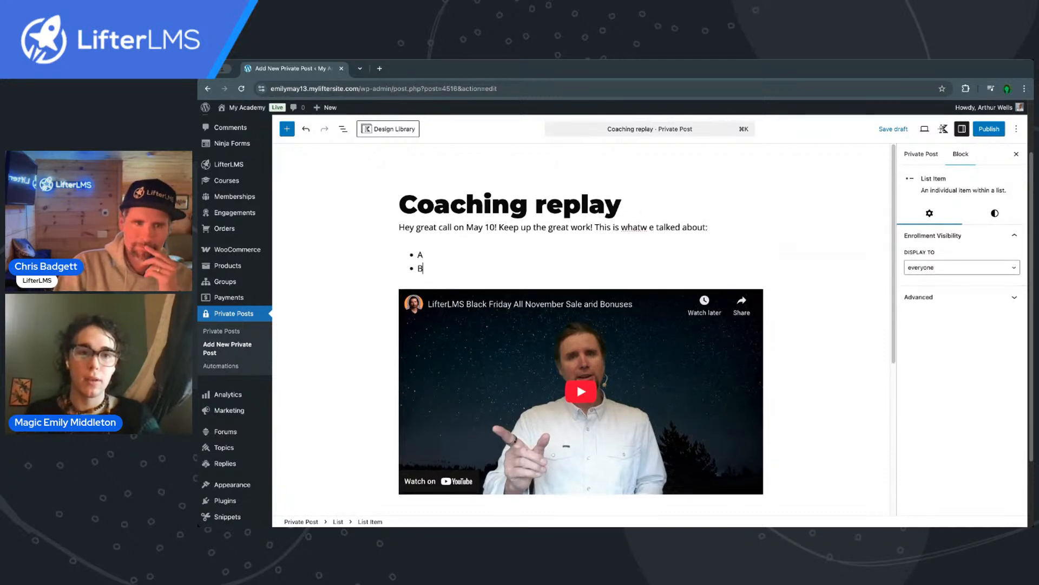
pyautogui.press('Return')
pyautogui.write('C')
# Step: Correct the misplaced space in the introductory paragraph so that it reads "what we talked about"
pyautogui.click(645, 230)
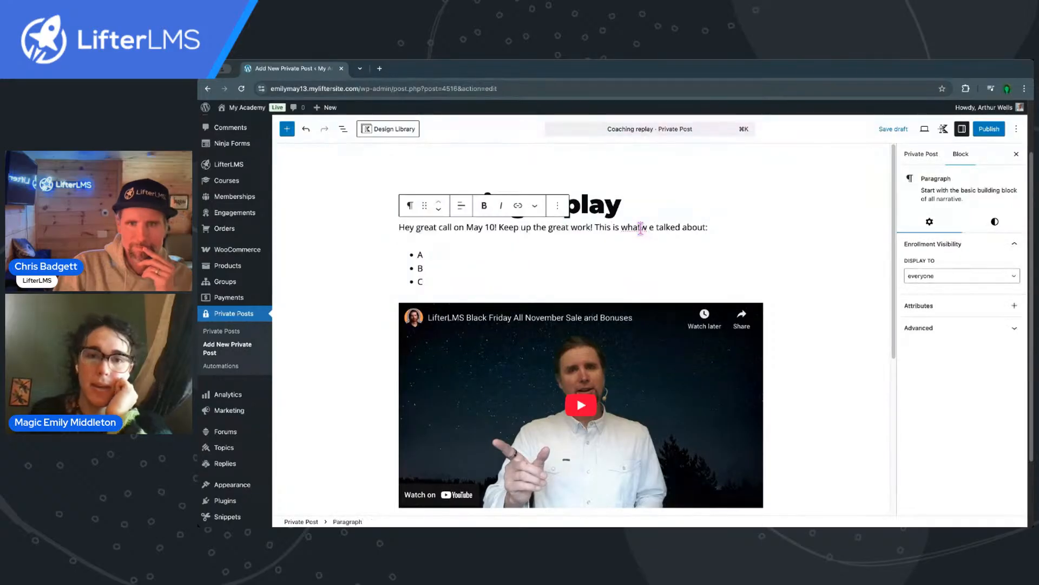
pyautogui.press('BackSpace')
pyautogui.press('Right')
pyautogui.write('w')
# Step: Examine the private post's content and its discussion setting for private communication with the student
pyautogui.scroll(-4, 542, 266)
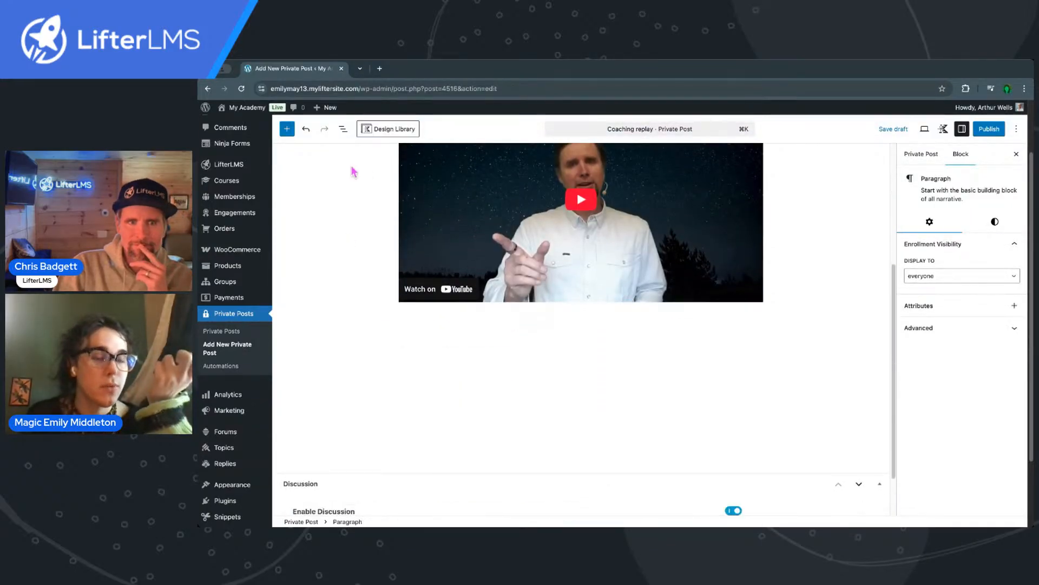
pyautogui.scroll(1, 347, 227)
pyautogui.scroll(3, 347, 228)
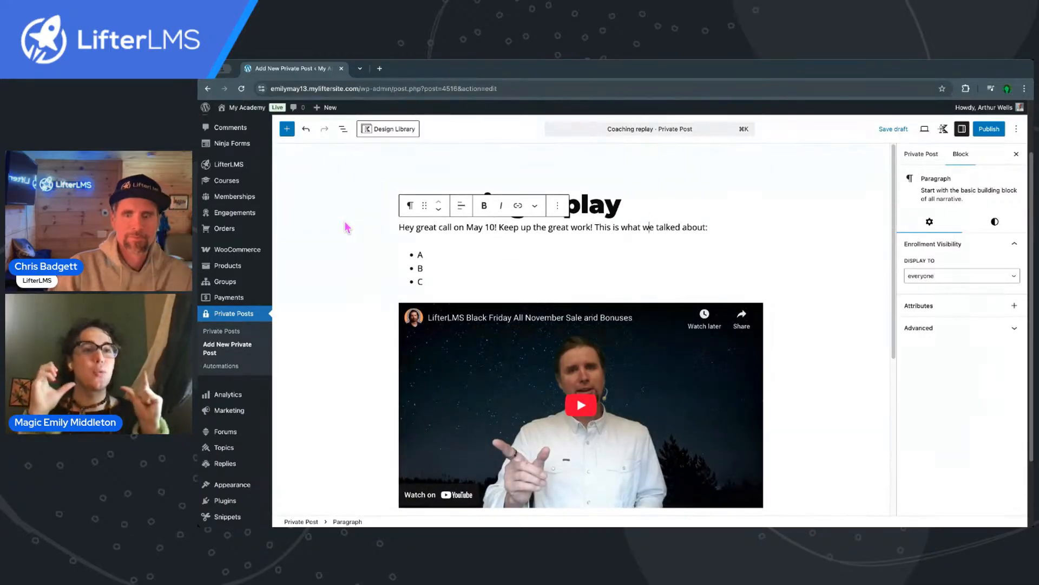
pyautogui.scroll(-2, 347, 227)
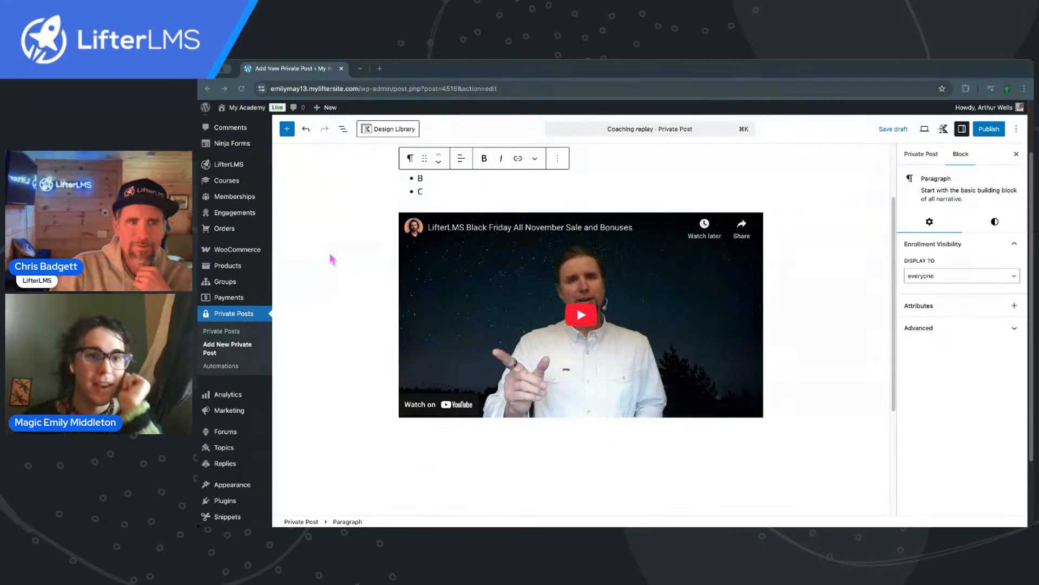
pyautogui.scroll(-5, 609, 294)
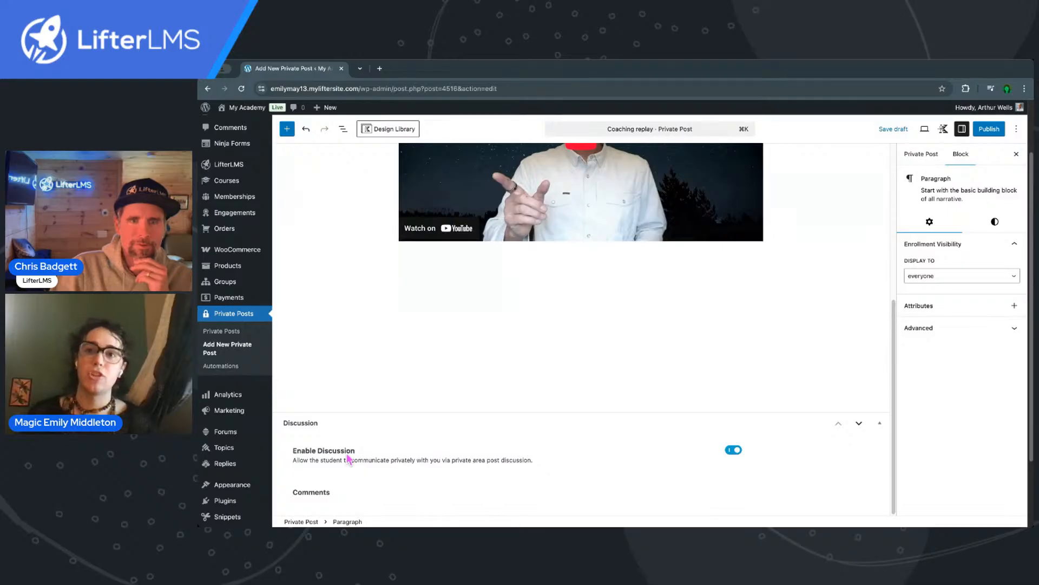
pyautogui.scroll(5, 394, 375)
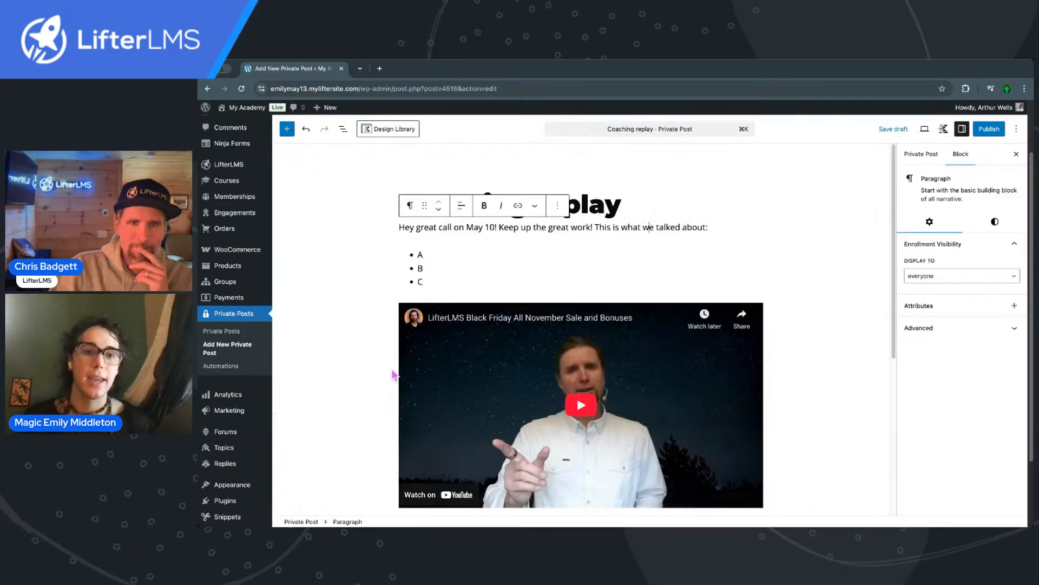
pyautogui.scroll(-5, 455, 332)
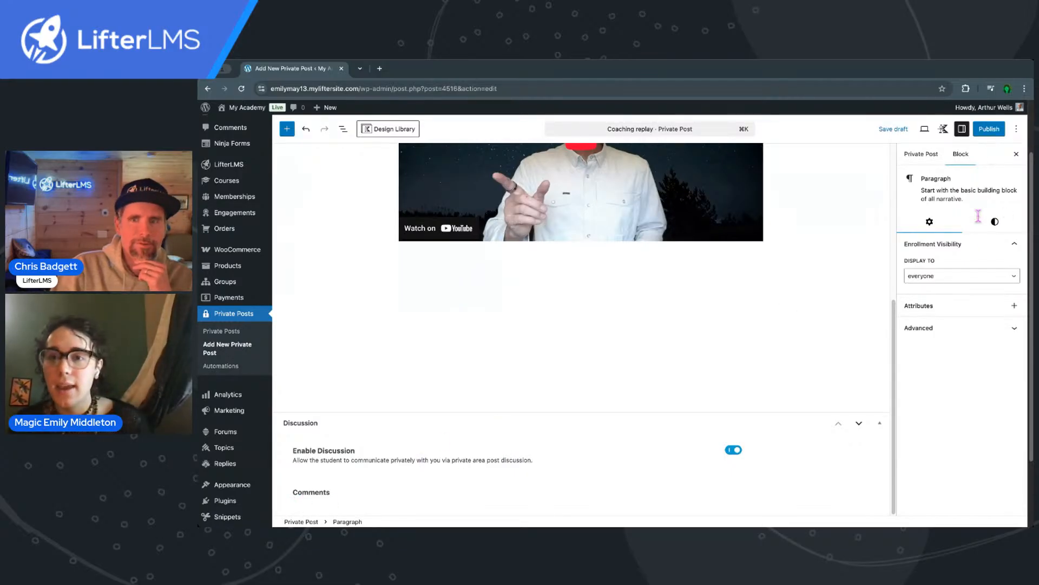
# Step: Set the private post to display for the Coaching Membership in its student selection settings
pyautogui.click(932, 154)
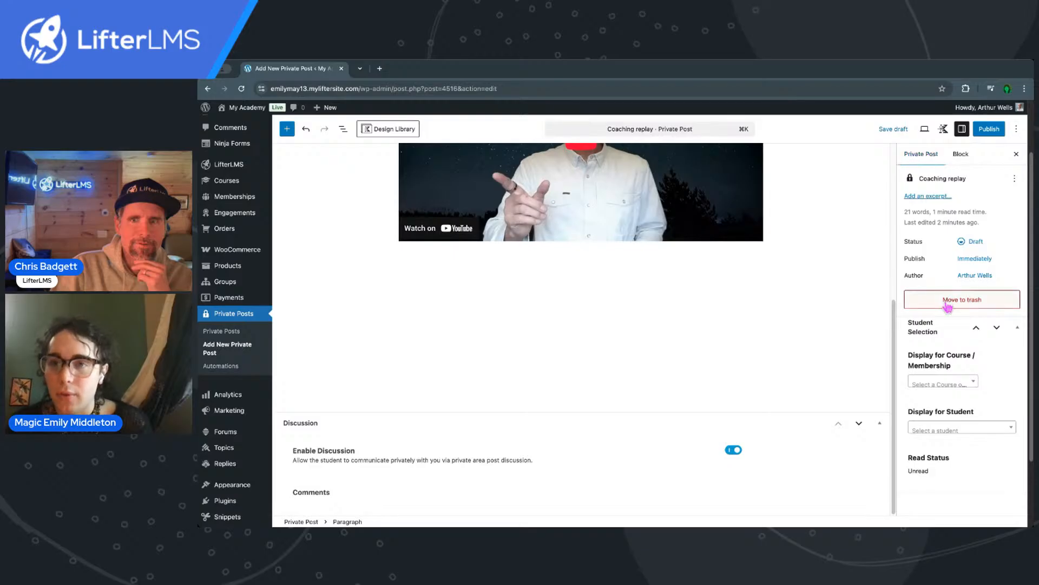
pyautogui.click(936, 386)
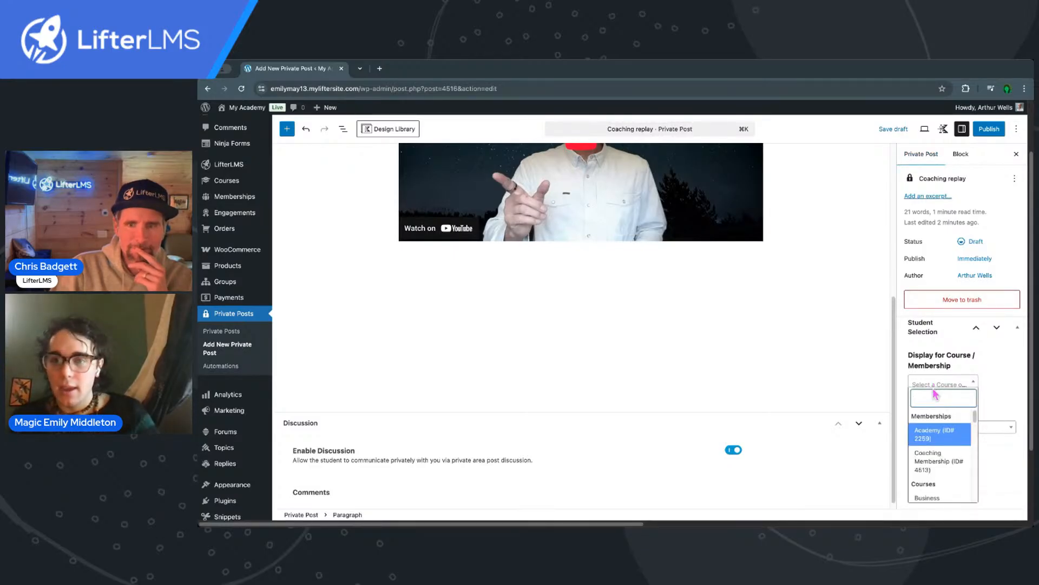
pyautogui.click(937, 441)
pyautogui.click(945, 385)
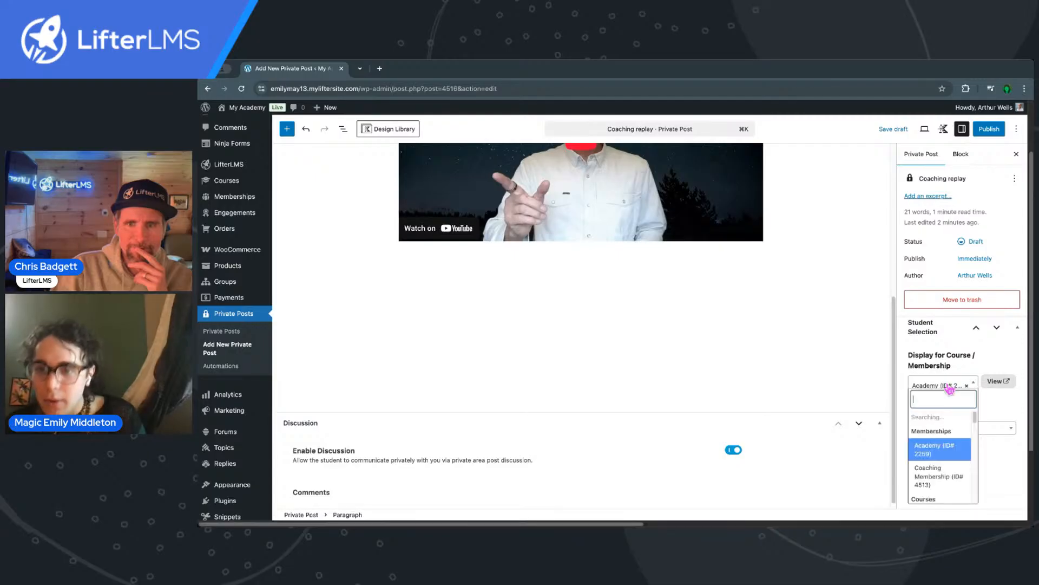
pyautogui.click(936, 475)
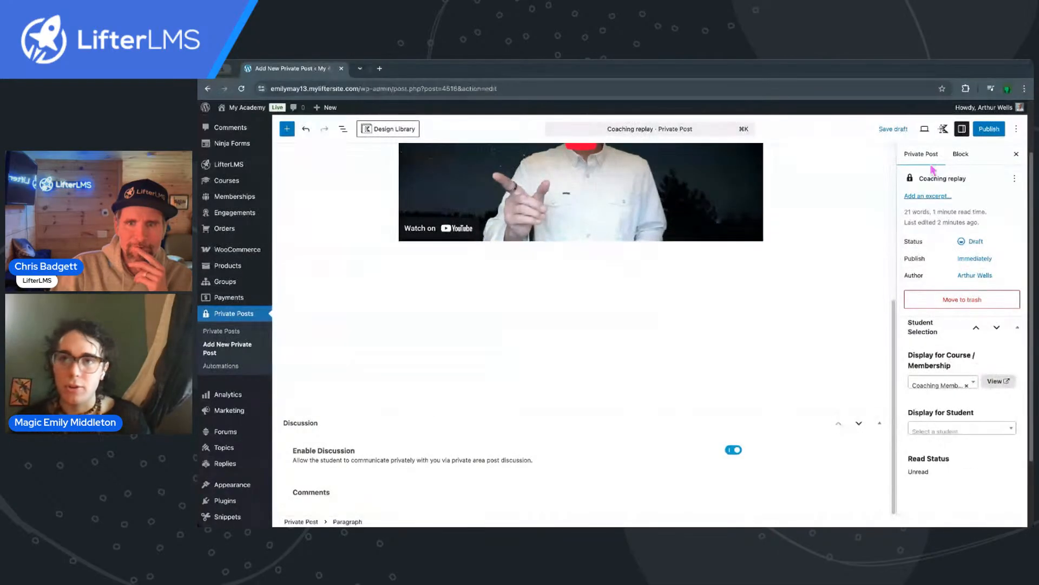
# Step: Show the memberships list in a separate browser tab and open the Coaching Membership for editing
pyautogui.moveTo(242, 201)
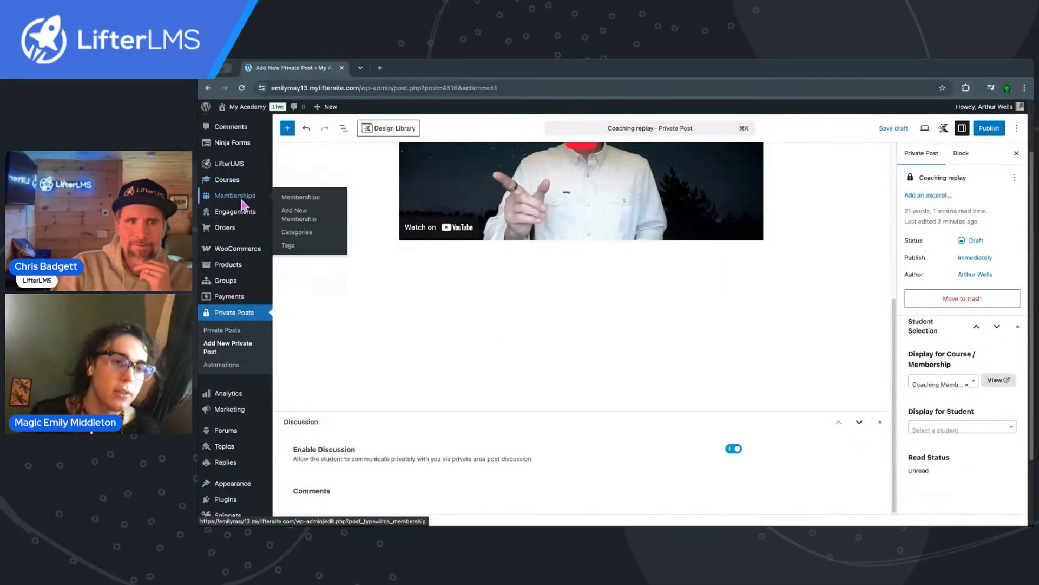
pyautogui.click(385, 67)
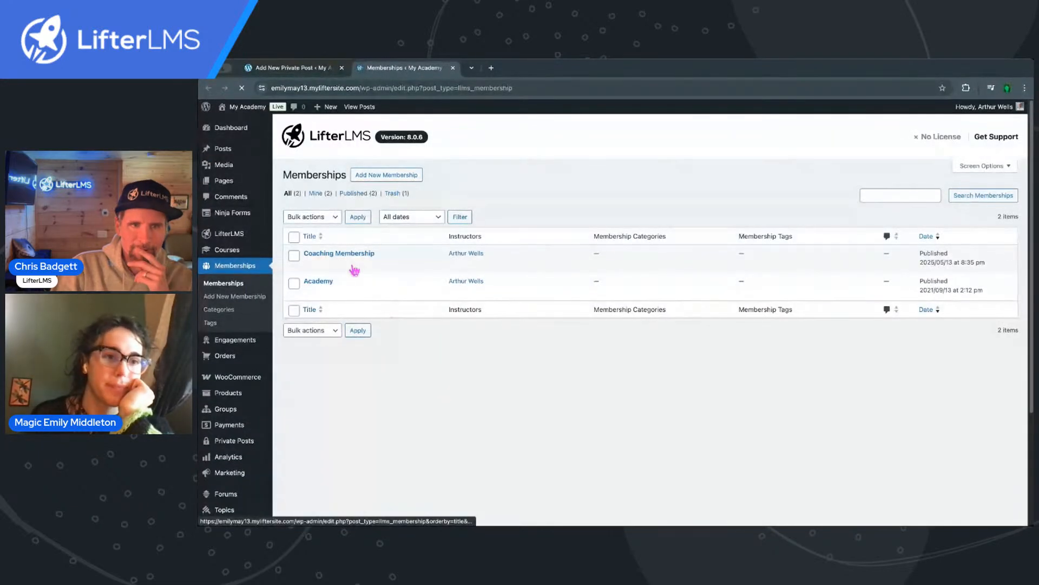
pyautogui.click(340, 254)
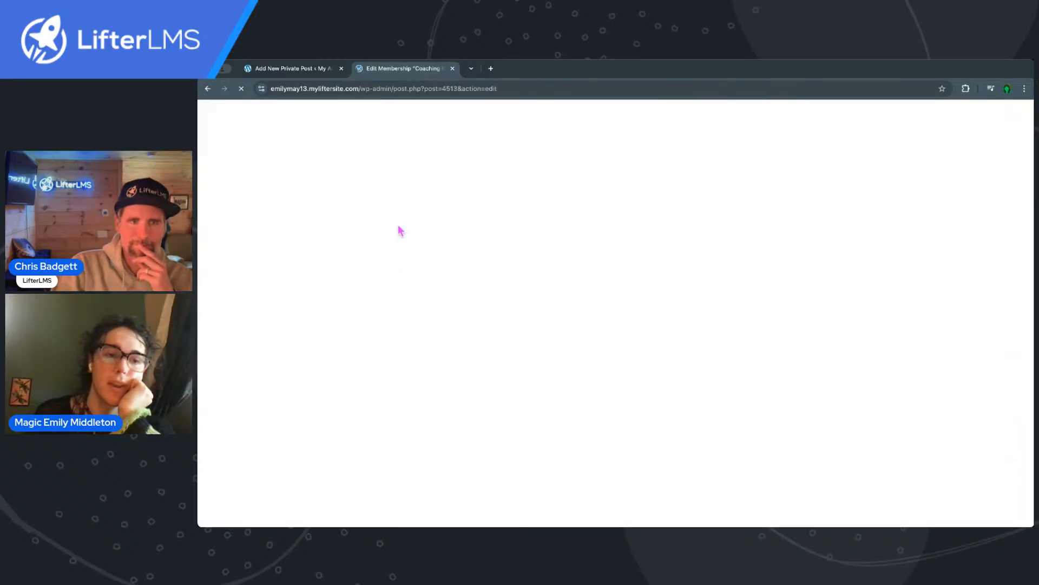
# Step: Find the student by name under student management and enroll them in the Coaching Membership
pyautogui.scroll(-5, 459, 295)
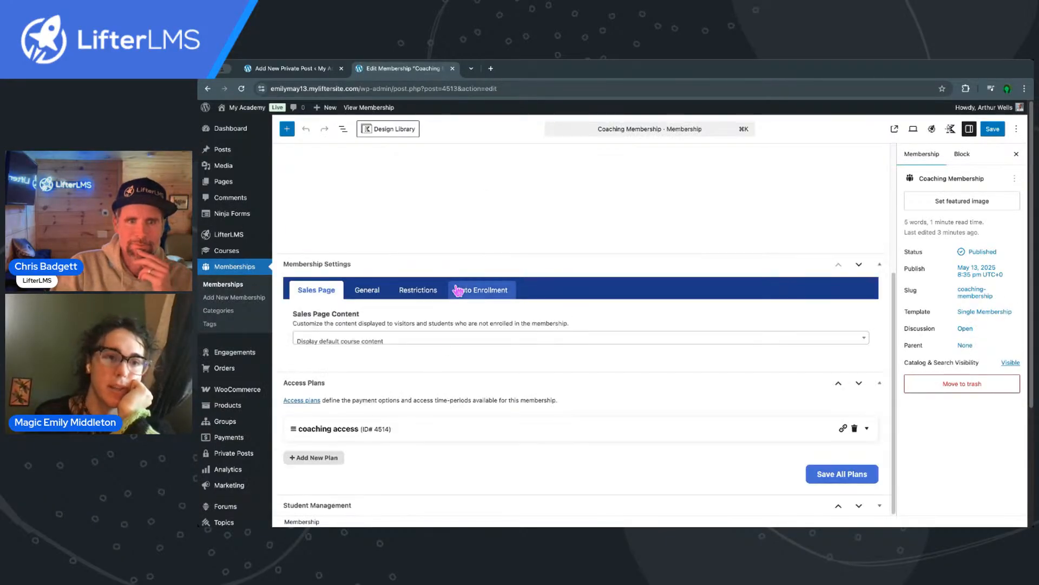
pyautogui.scroll(-3, 347, 509)
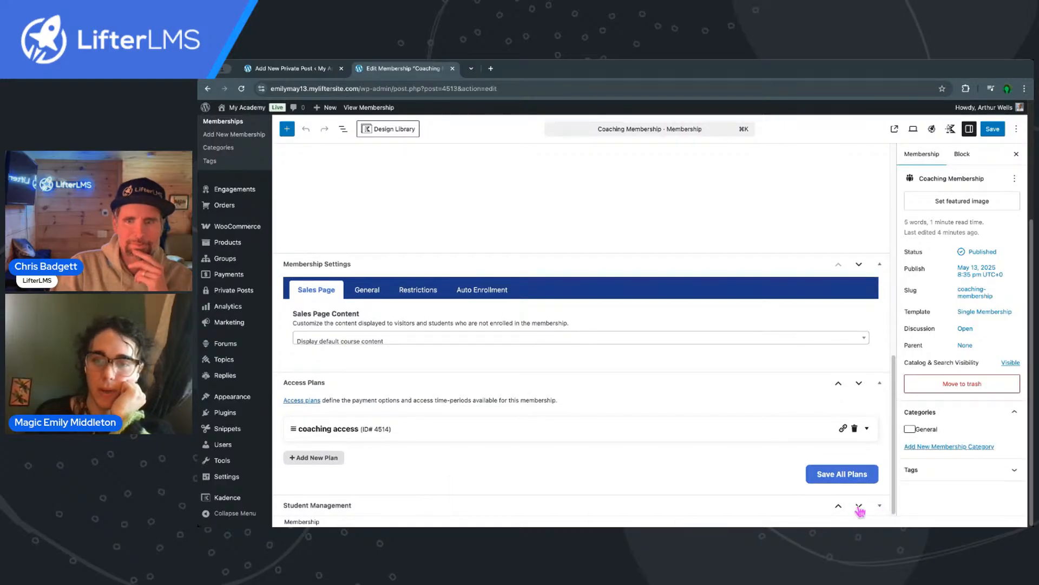
pyautogui.scroll(-3, 718, 467)
pyautogui.click(360, 469)
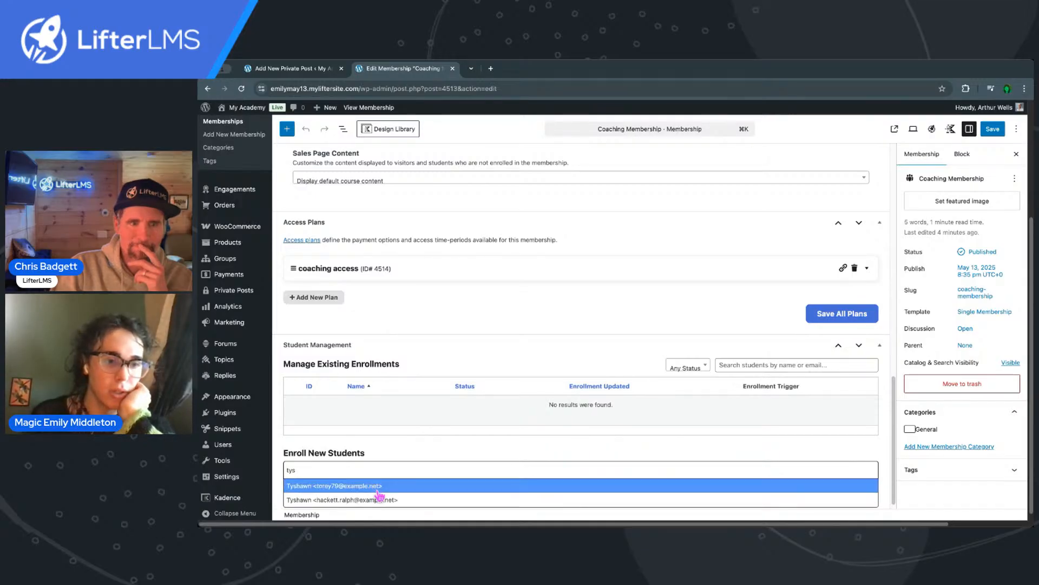
pyautogui.click(406, 491)
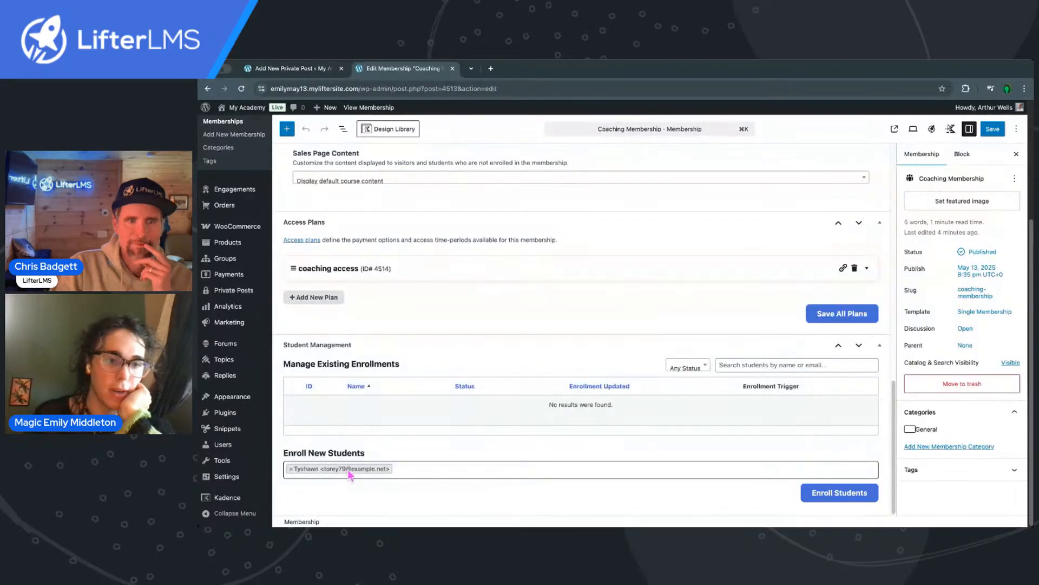
pyautogui.click(847, 493)
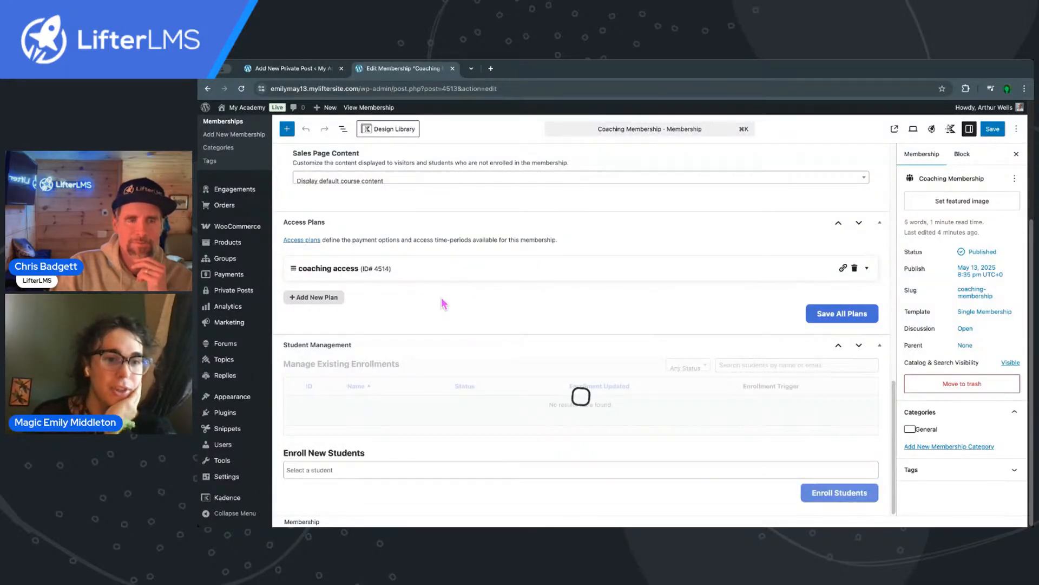
# Step: Return to the "Coaching replay" private post and set it to display for the newly enrolled student
pyautogui.click(299, 74)
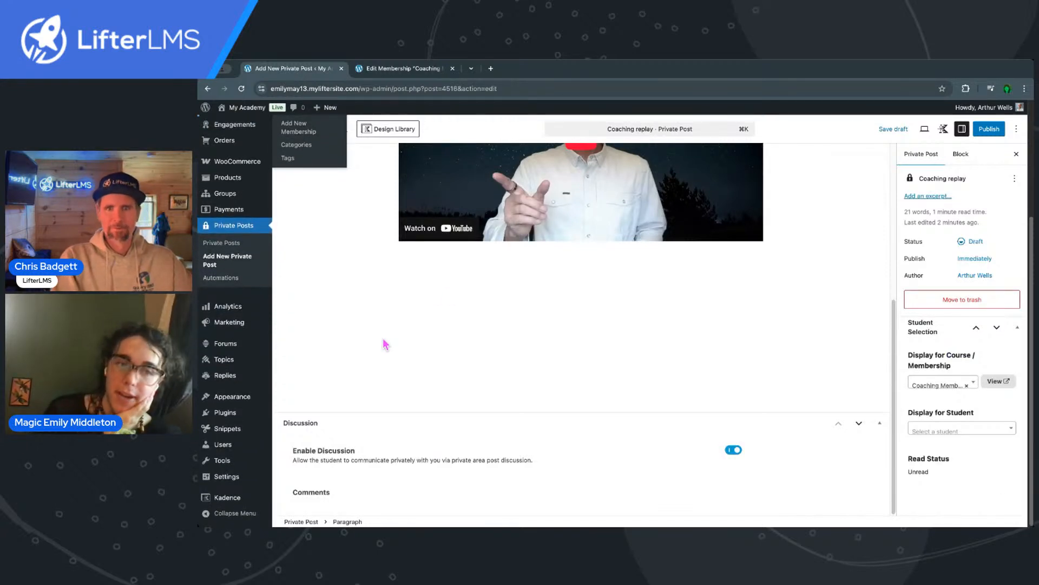
pyautogui.click(941, 431)
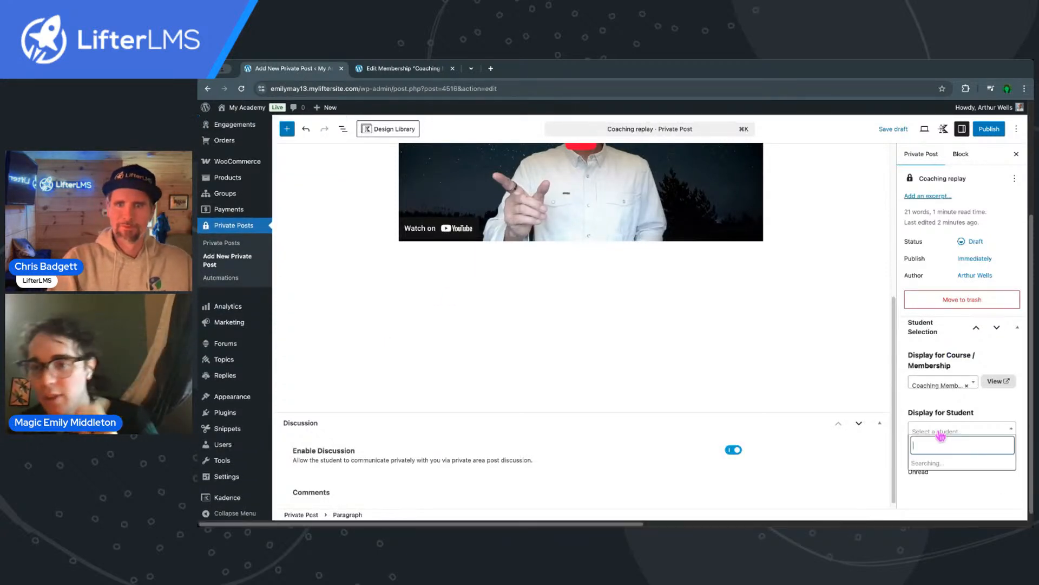
pyautogui.write('t')
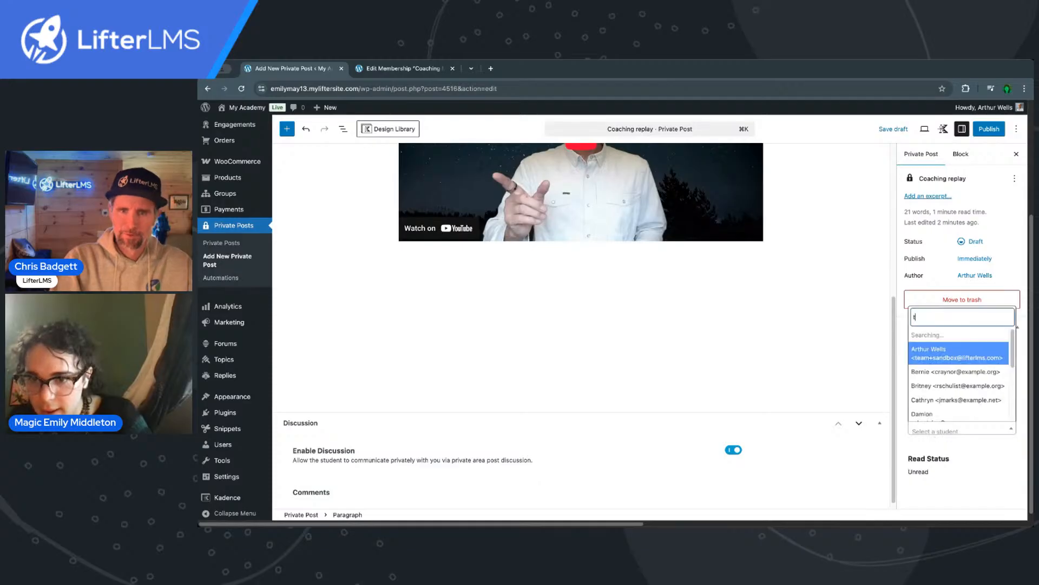
pyautogui.write('y')
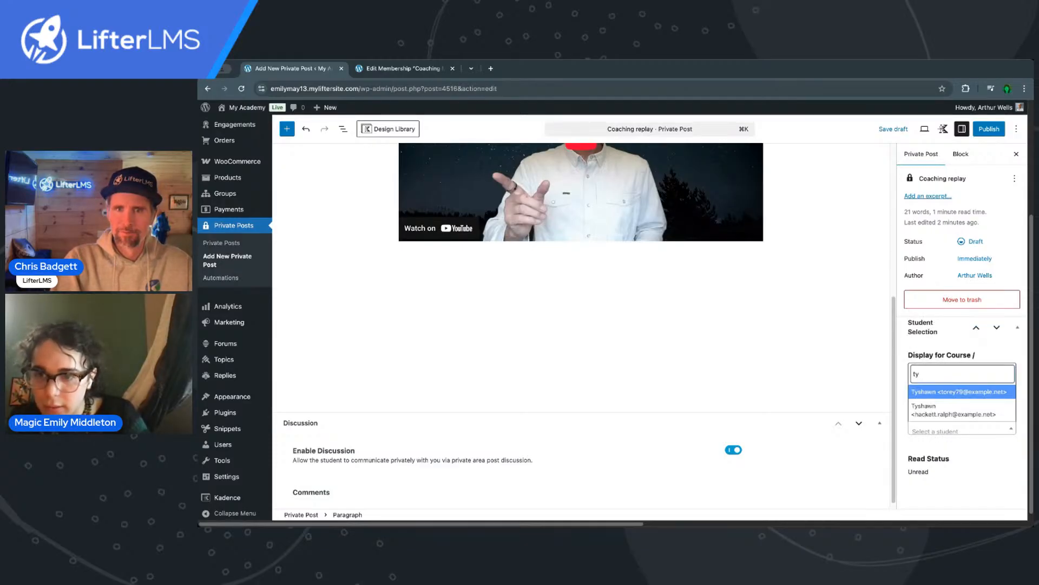
pyautogui.click(955, 396)
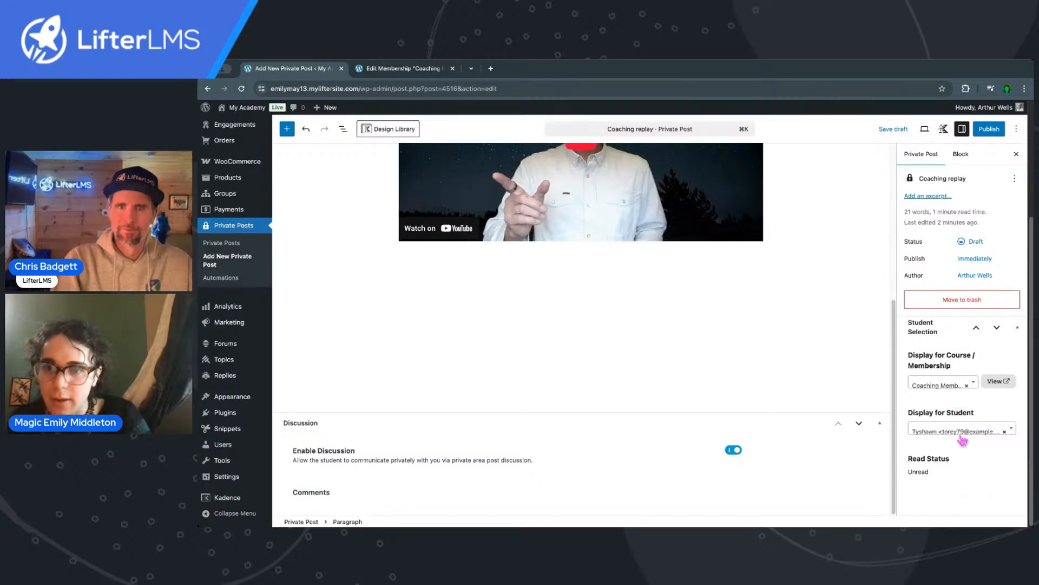
# Step: Publish the "Coaching replay" private post immediately with public visibility and review its content
pyautogui.click(989, 129)
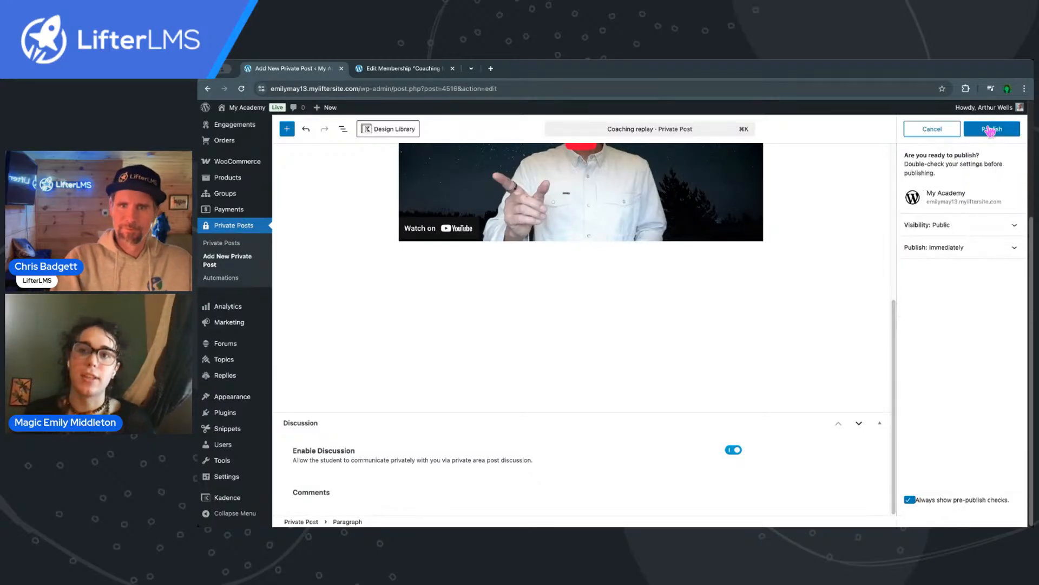
pyautogui.click(993, 128)
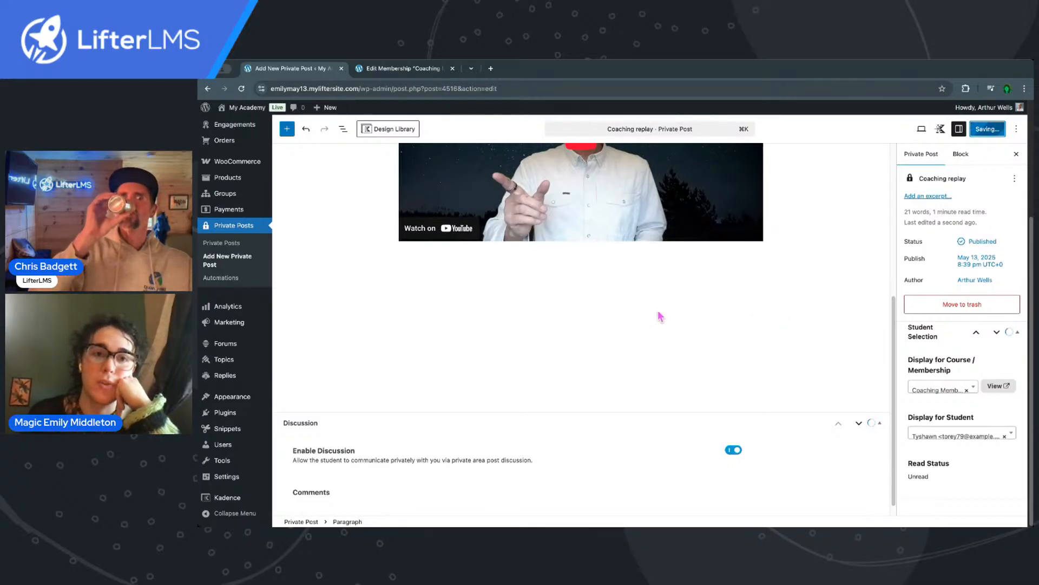
pyautogui.scroll(5, 660, 316)
pyautogui.scroll(-2, 661, 317)
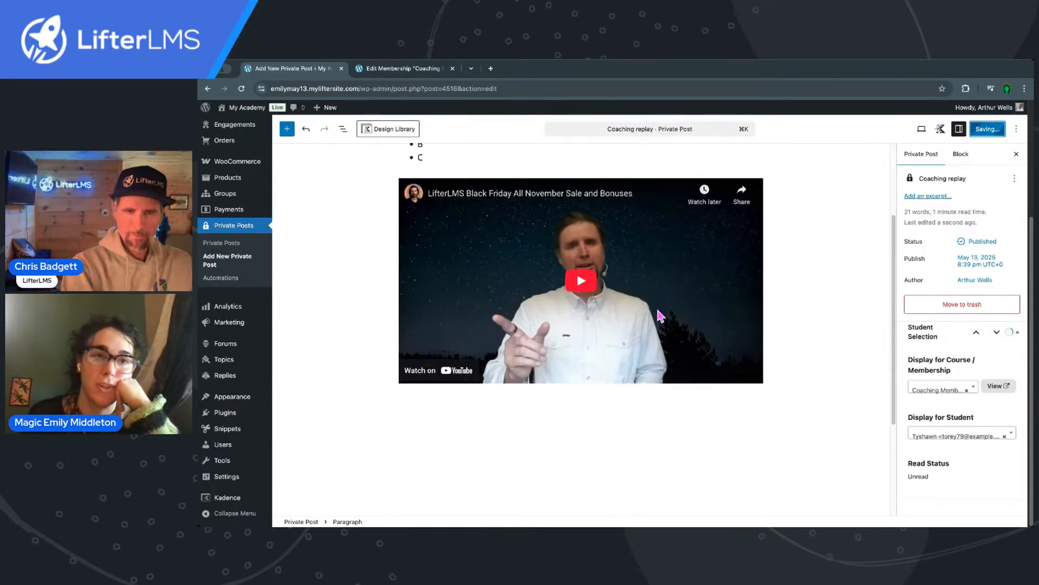
pyautogui.scroll(-1, 661, 317)
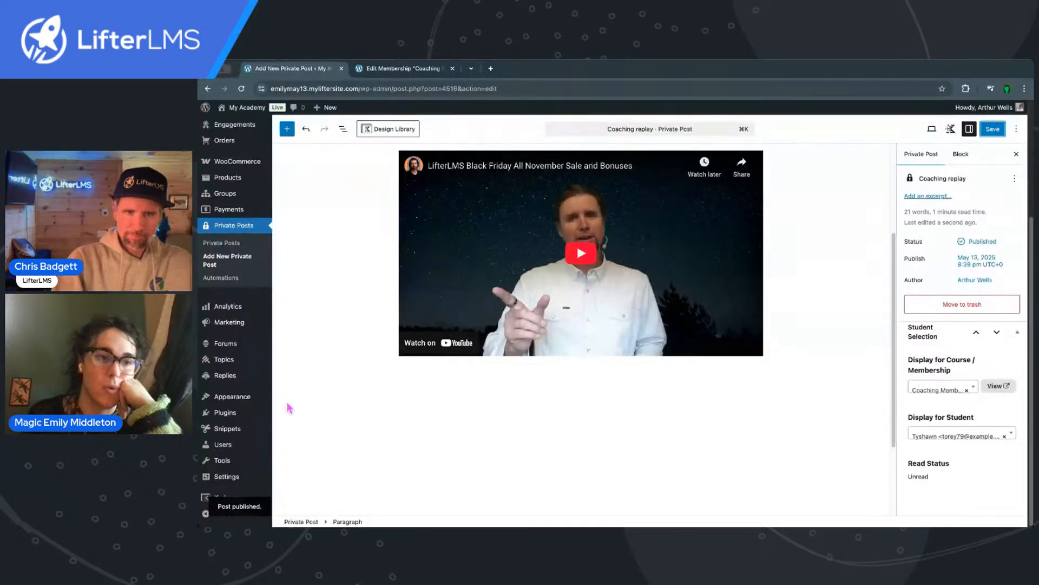
# Step: Open the list of all site users and switch to the account of the student enrolled in the Coaching Membership
pyautogui.scroll(-1, 287, 406)
pyautogui.moveTo(238, 445)
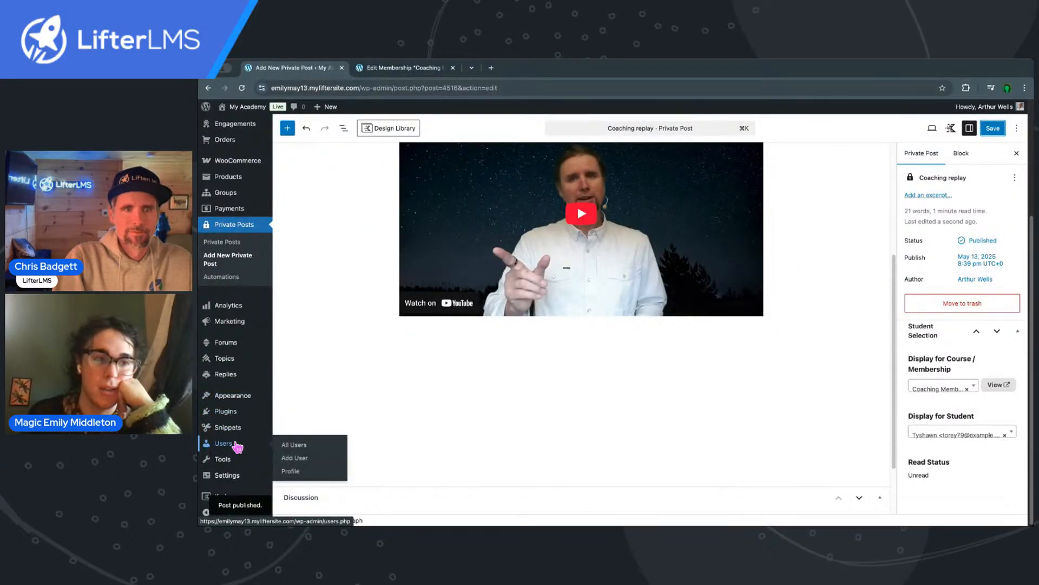
pyautogui.click(236, 444)
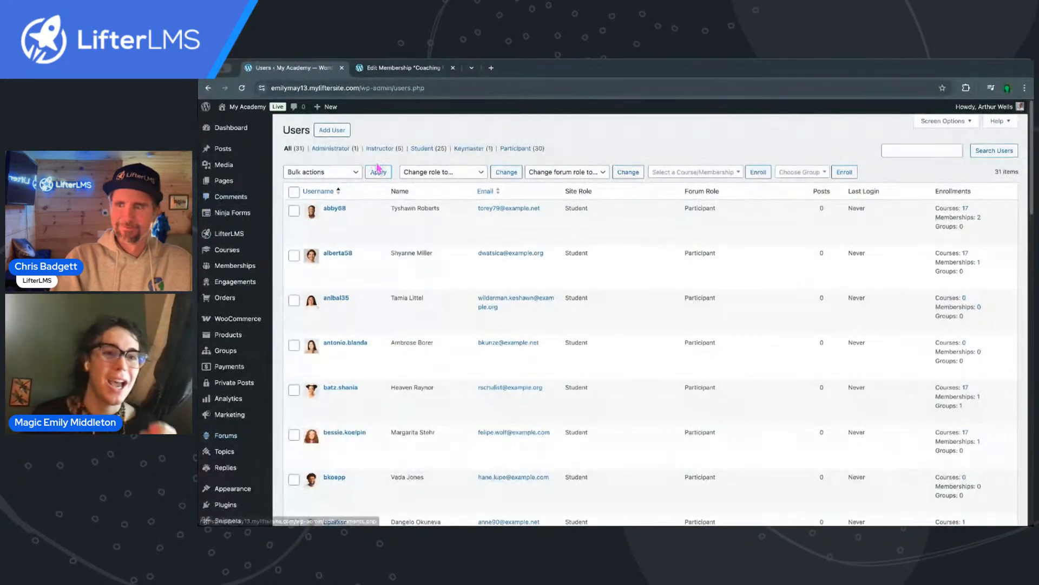
pyautogui.click(315, 238)
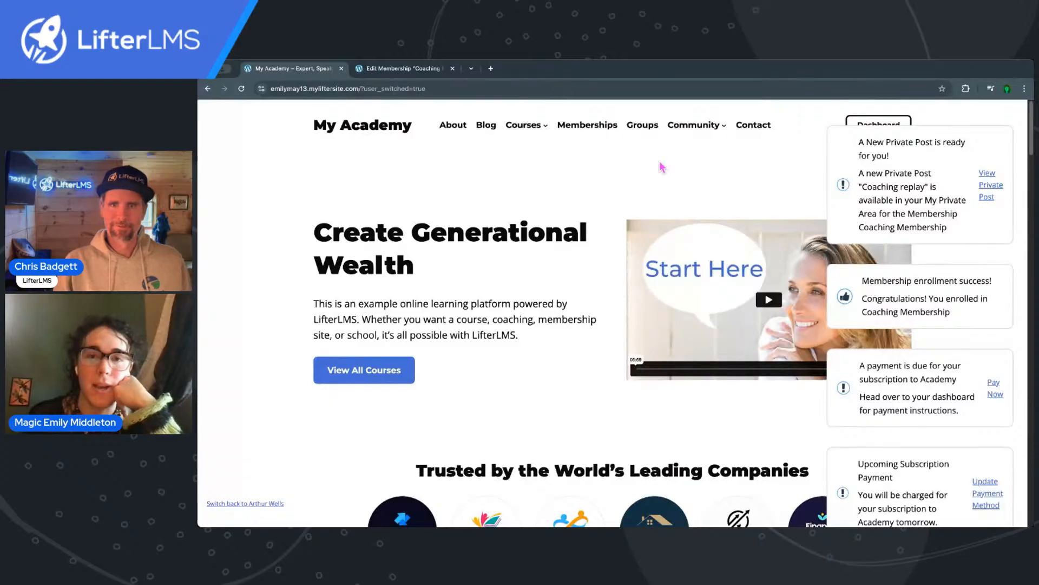
# Step: Try to view the "Coaching replay" private post from the student's notification and through My Private Area on the student dashboard
pyautogui.click(991, 185)
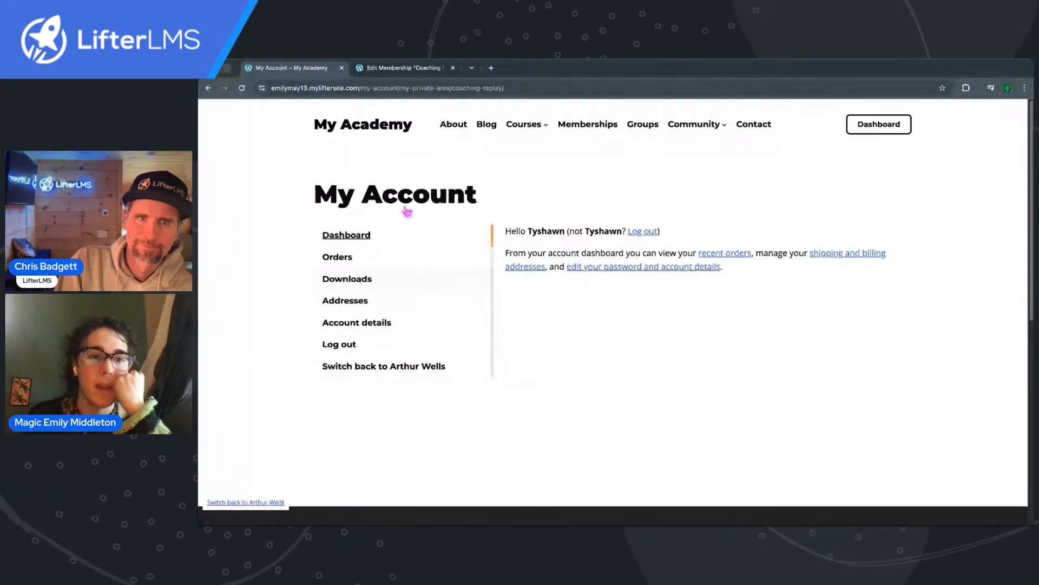
pyautogui.click(891, 125)
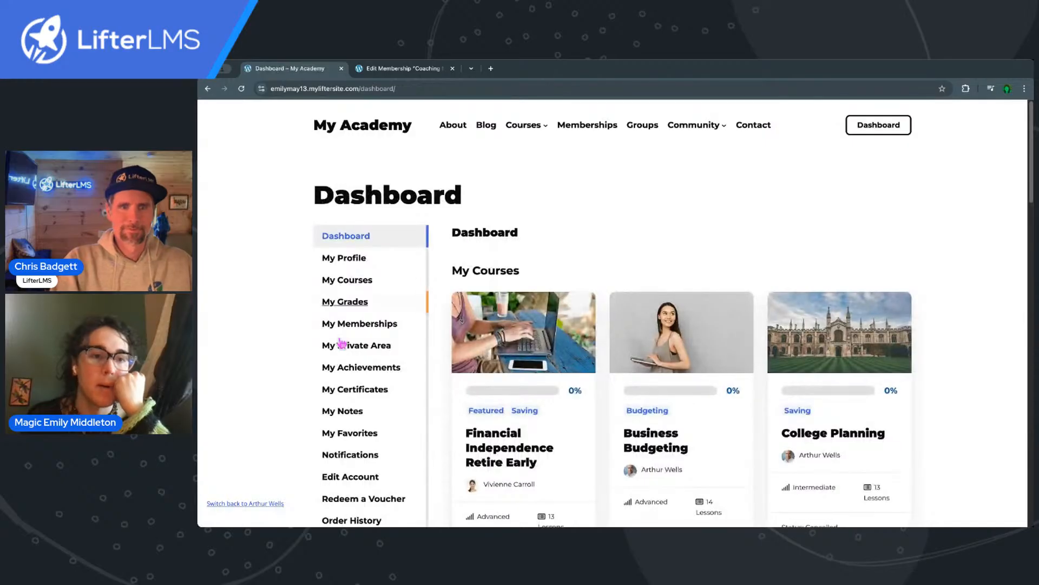
pyautogui.scroll(-2, 335, 314)
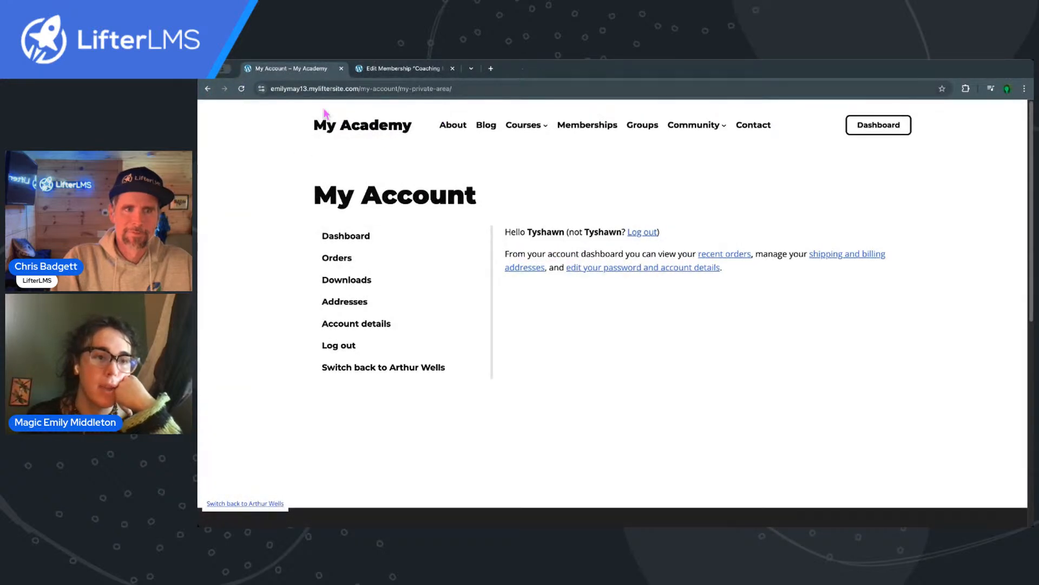
# Step: Switch back to the administrator account and open the WooCommerce integration settings of LifterLMS
pyautogui.click(263, 504)
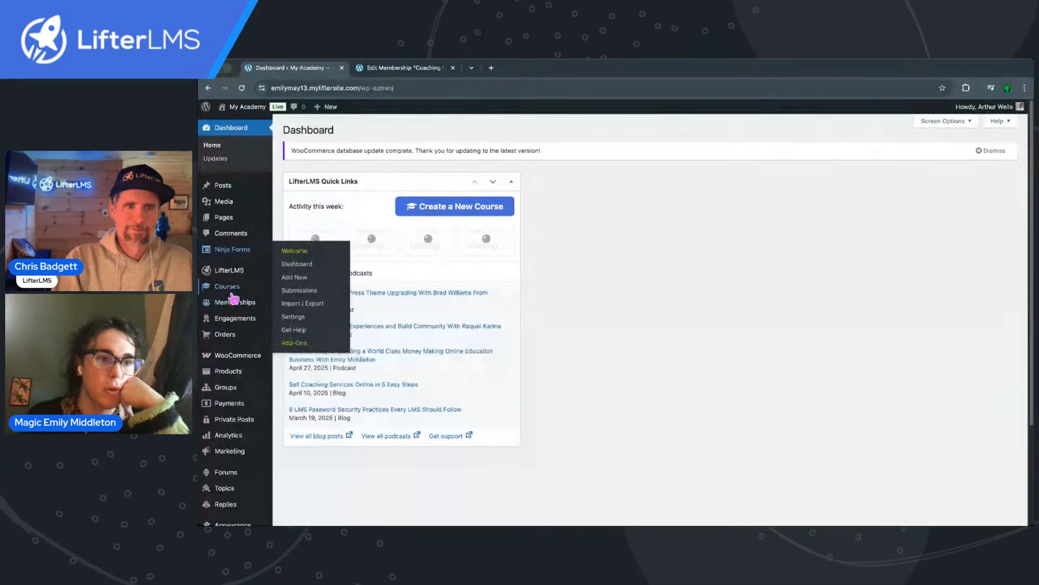
pyautogui.click(290, 288)
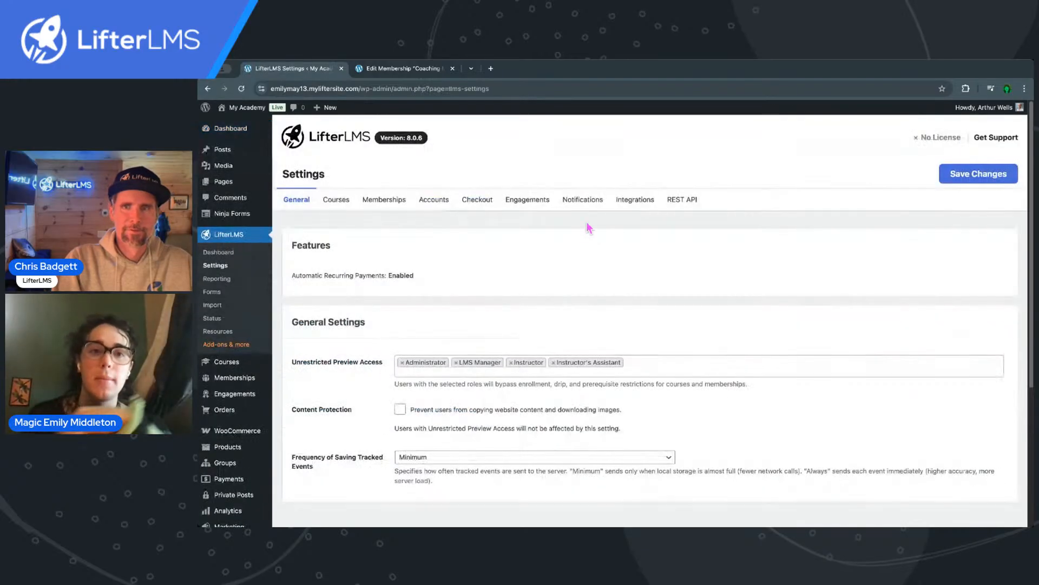
pyautogui.click(640, 198)
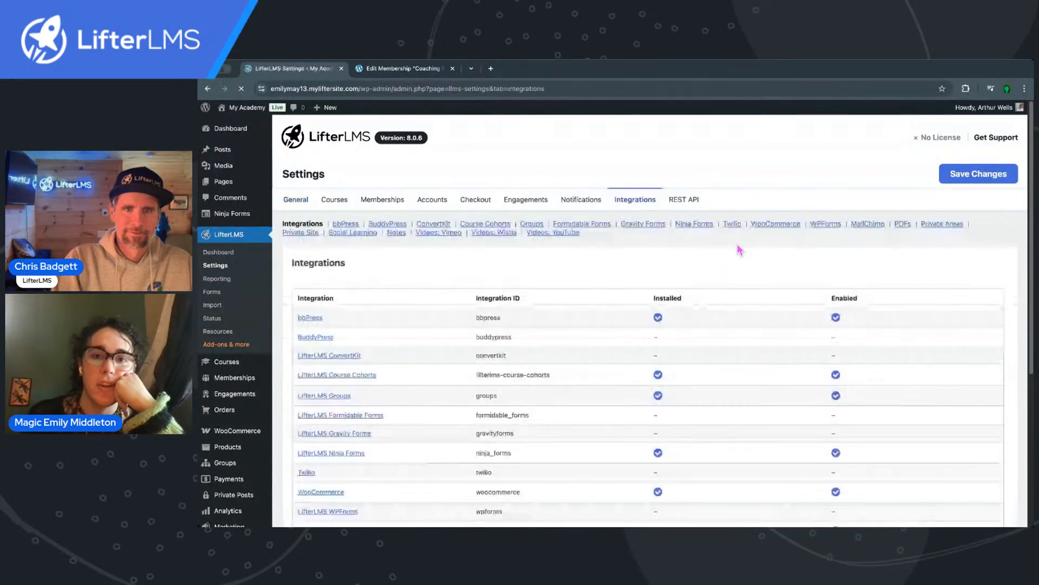
pyautogui.click(780, 224)
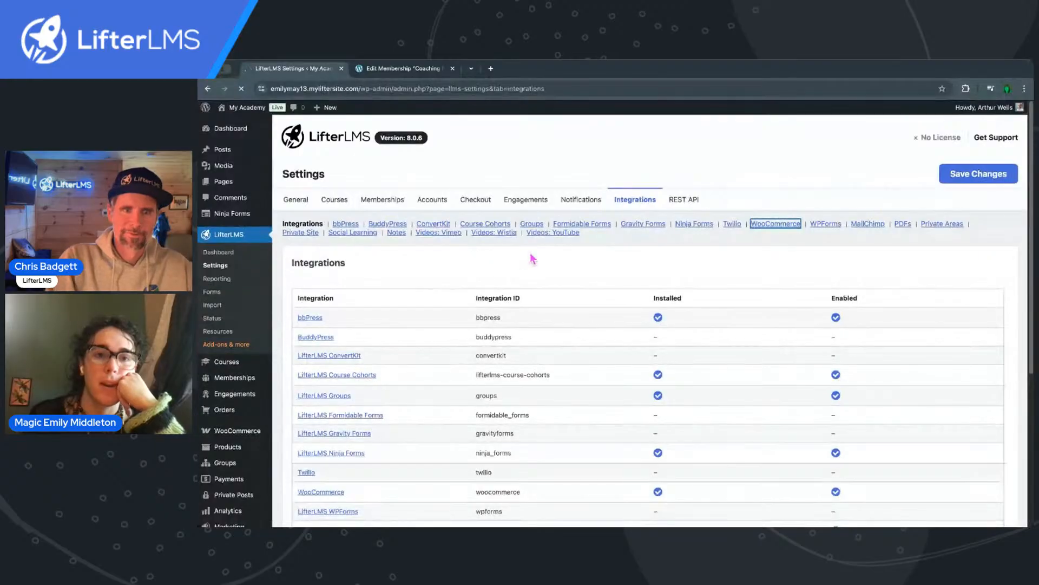
pyautogui.scroll(-3, 600, 245)
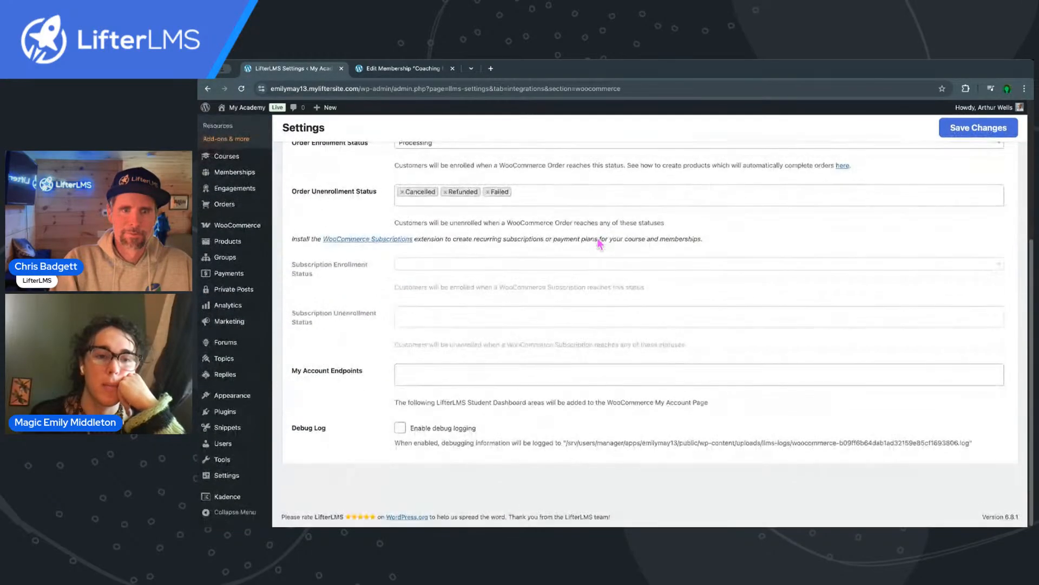
# Step: Add My Private Area to the WooCommerce My Account Endpoints and save the settings
pyautogui.click(412, 381)
pyautogui.write('pri')
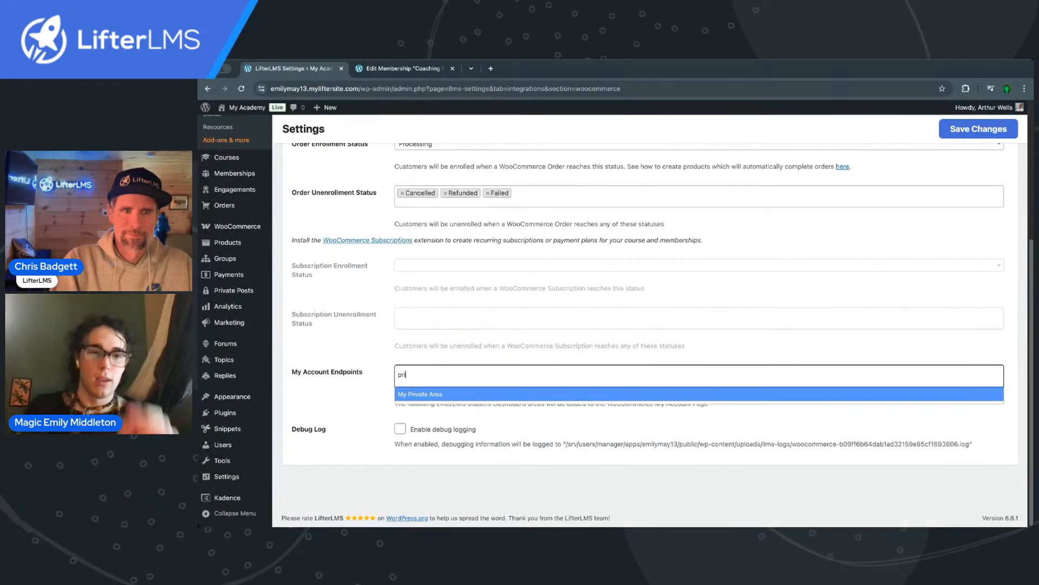
pyautogui.click(431, 395)
pyautogui.click(995, 129)
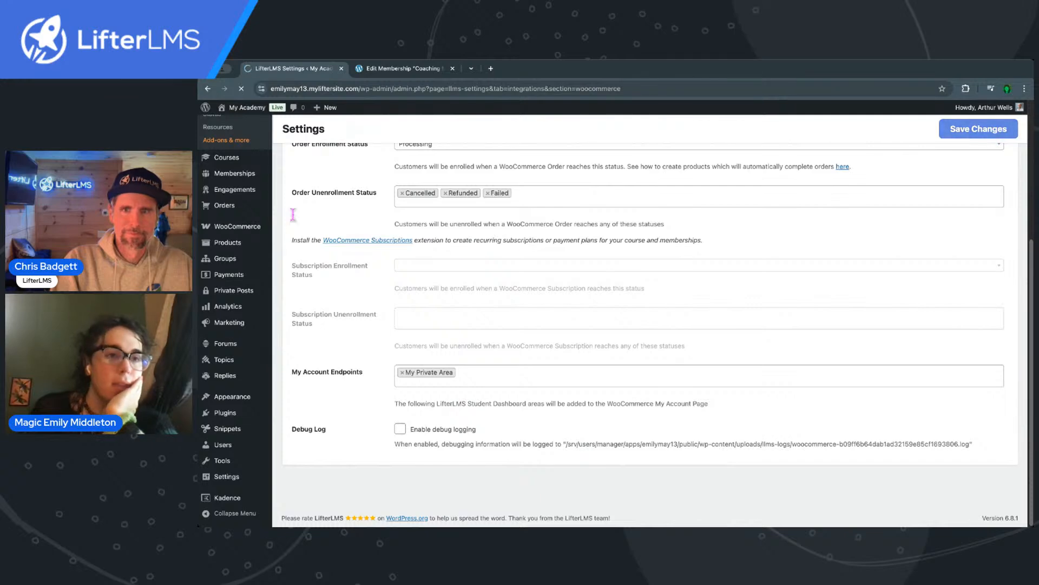
# Step: Return to the site's user list and switch to the enrolled student's account again
pyautogui.scroll(-5, 274, 249)
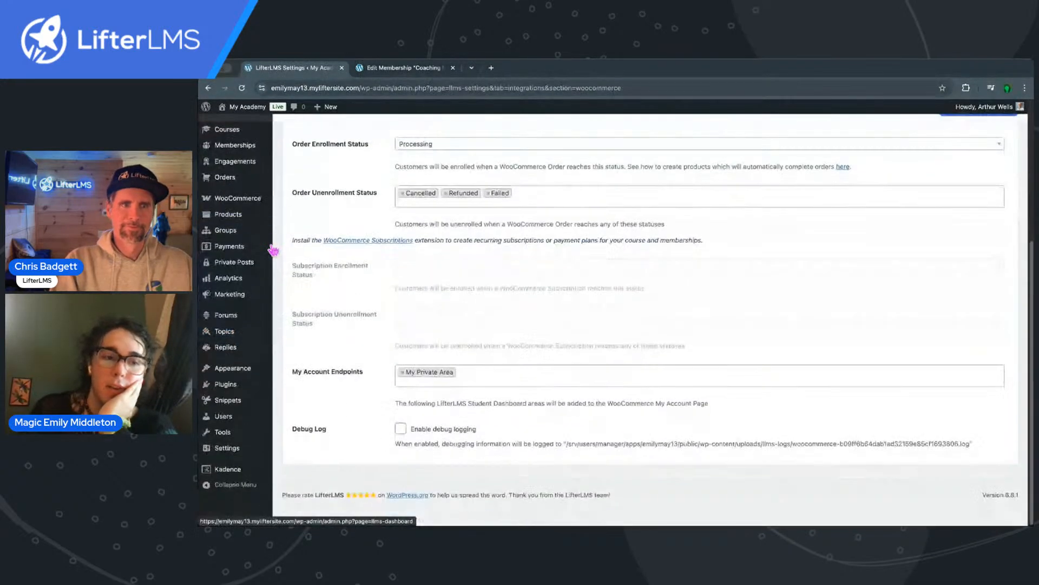
pyautogui.click(239, 441)
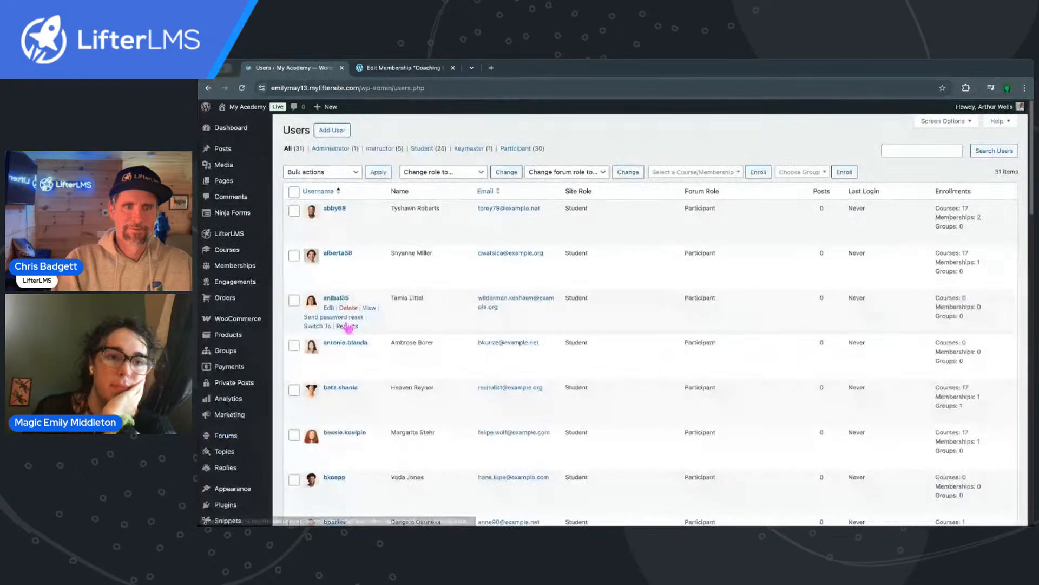
pyautogui.click(320, 238)
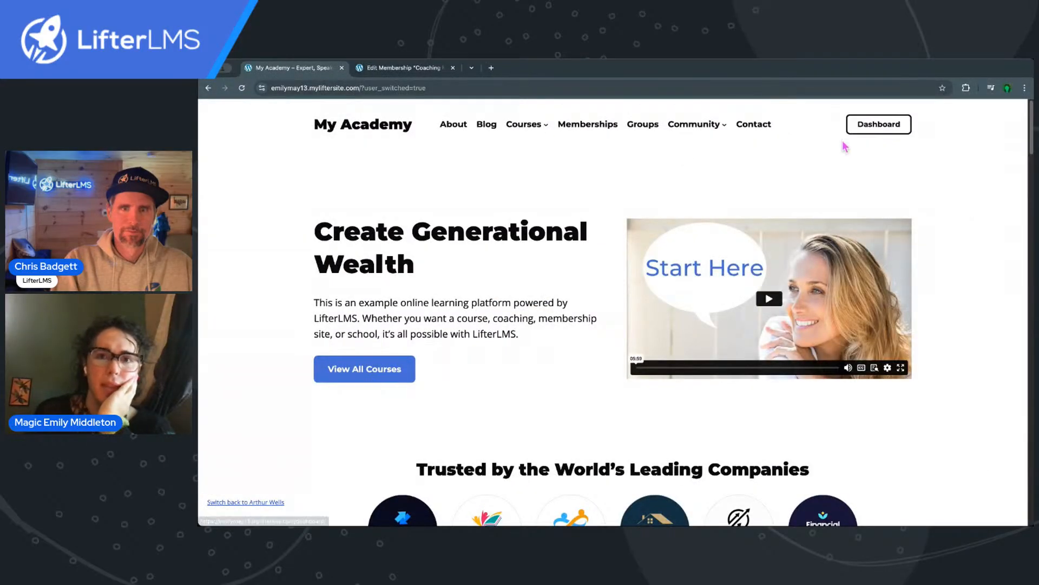
# Step: Open My Private Area from the student dashboard and review the "Coaching replay" post with its embedded video
pyautogui.click(867, 128)
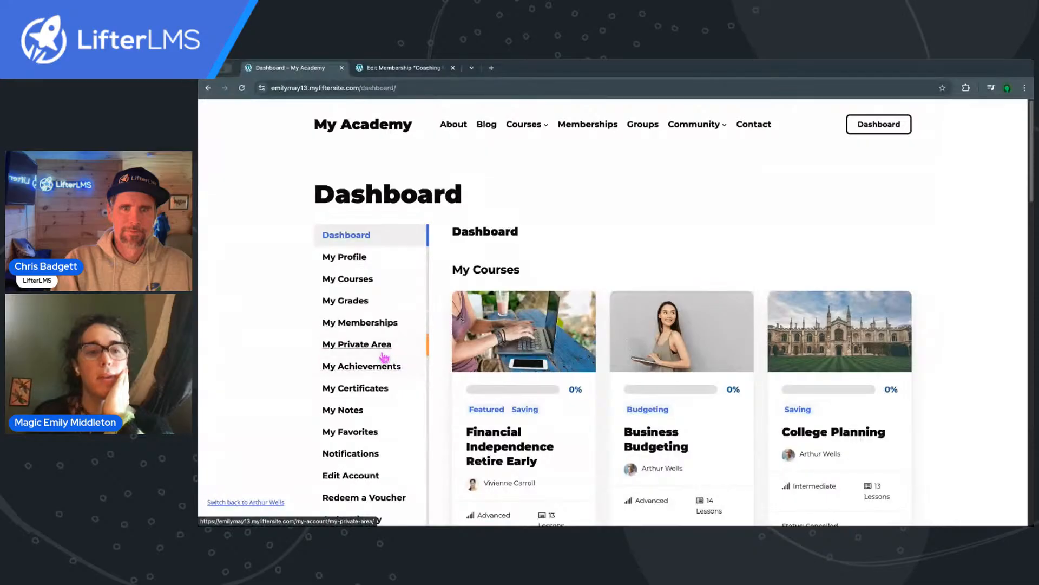
pyautogui.click(383, 355)
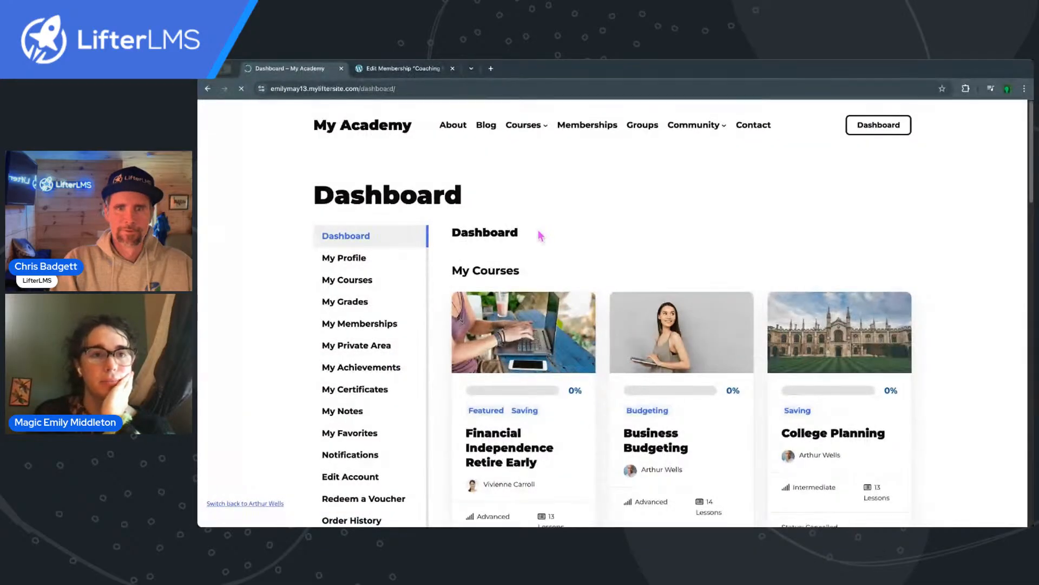
pyautogui.scroll(-3, 601, 232)
pyautogui.scroll(2, 601, 233)
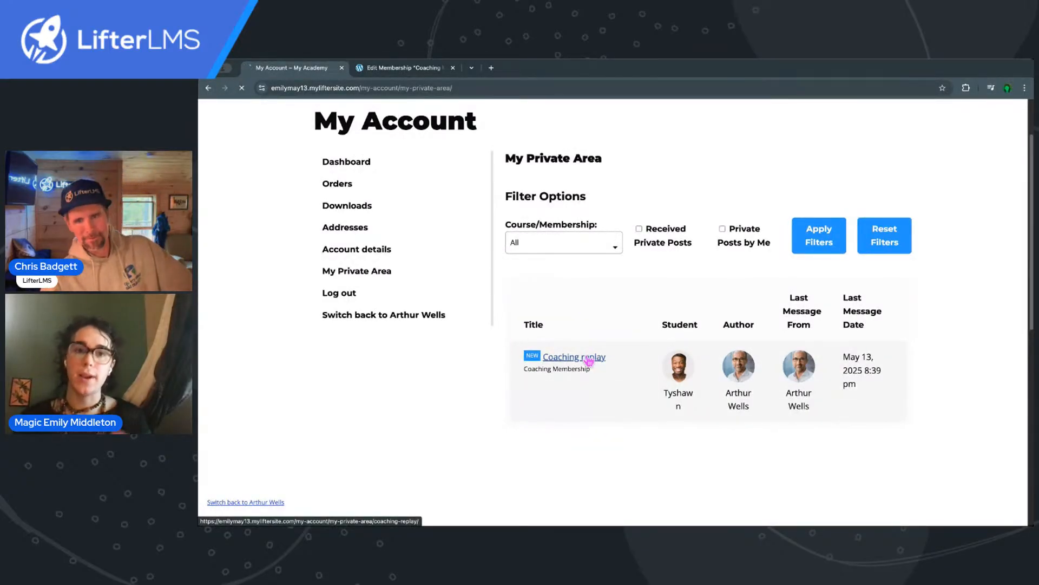
pyautogui.click(589, 360)
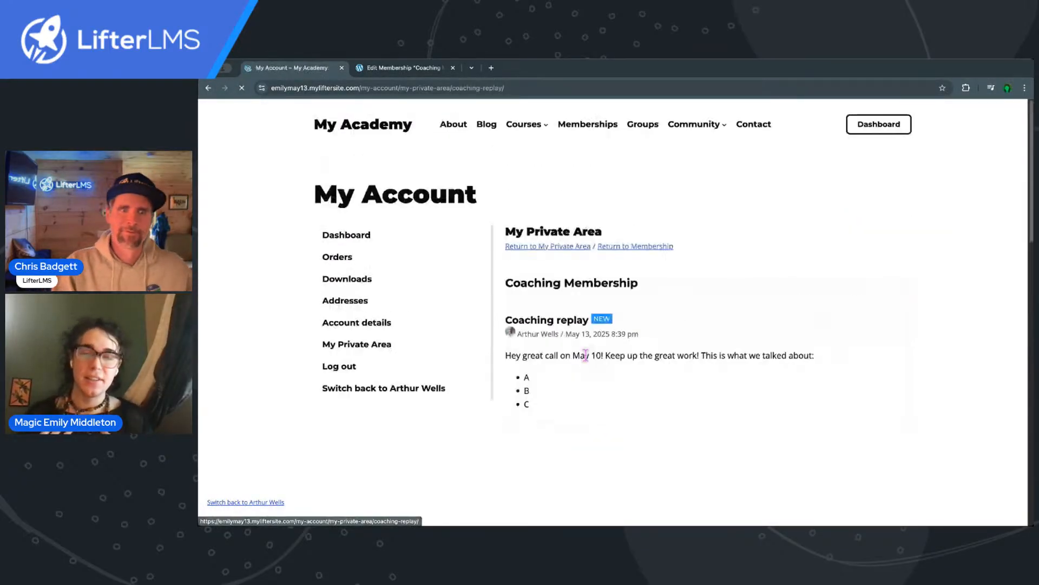
pyautogui.scroll(-1, 589, 360)
pyautogui.scroll(-5, 588, 362)
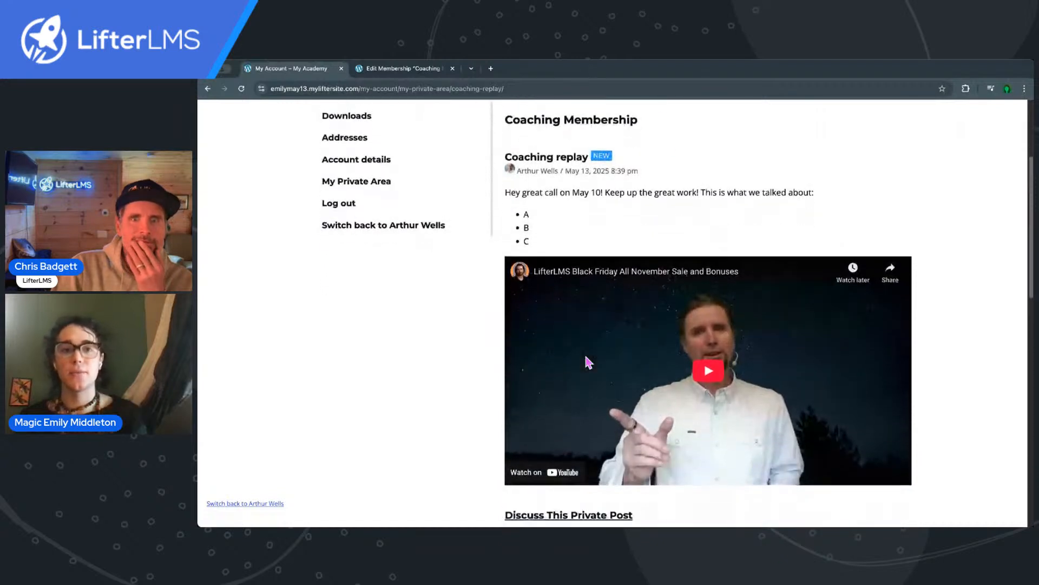